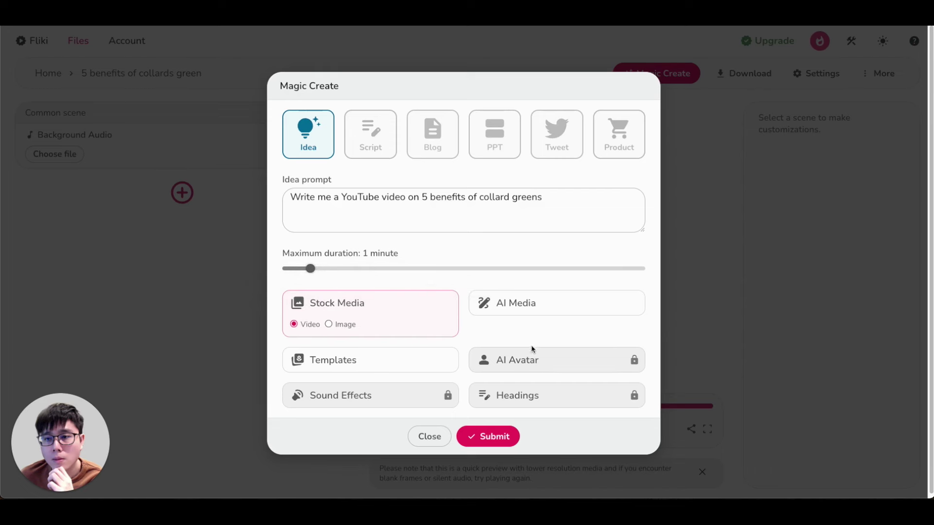
Generate the video with Magic Create from the idea prompt on 5 benefits of collard greens, using stock video and a 1-minute maximum duration.
left_click(493, 437)
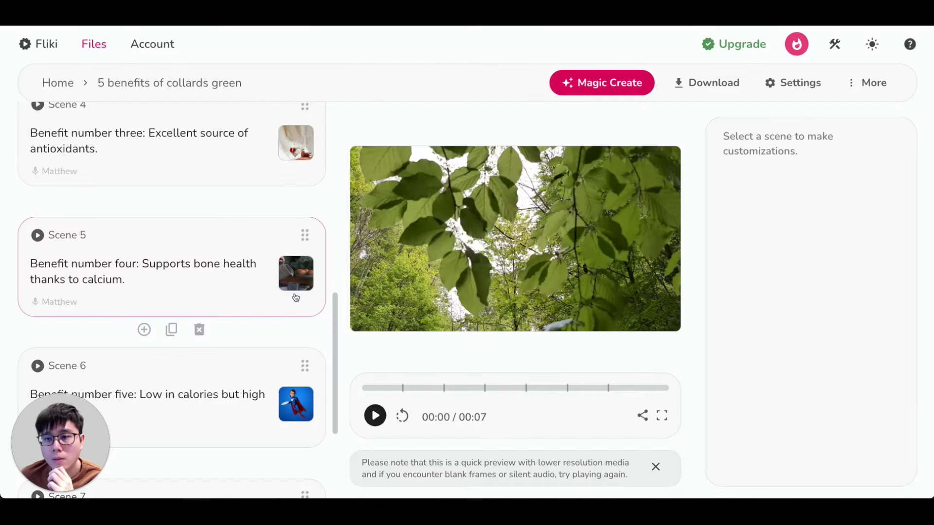
Review the generated scenes from the common scene through Scene 7, examining each scene's script line and media thumbnail.
scroll(295, 297, "up", 10)
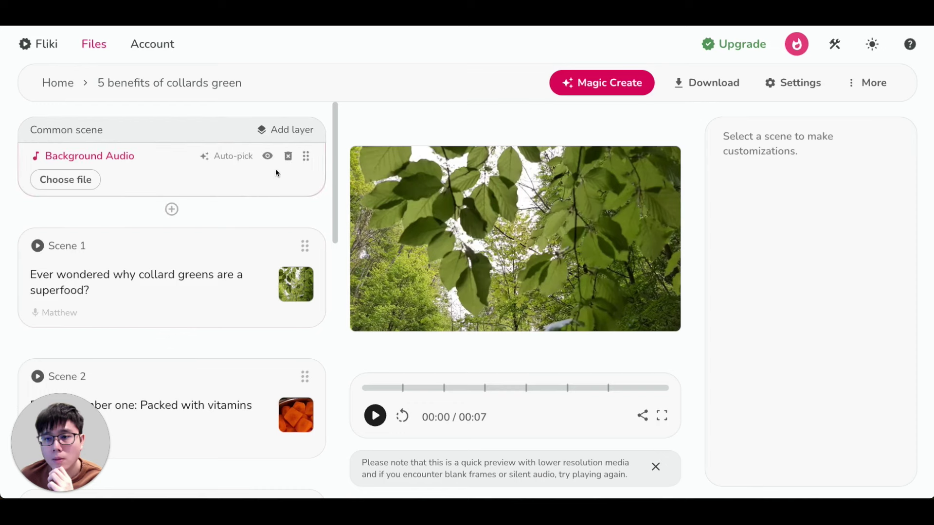
scroll(273, 176, "down", 1)
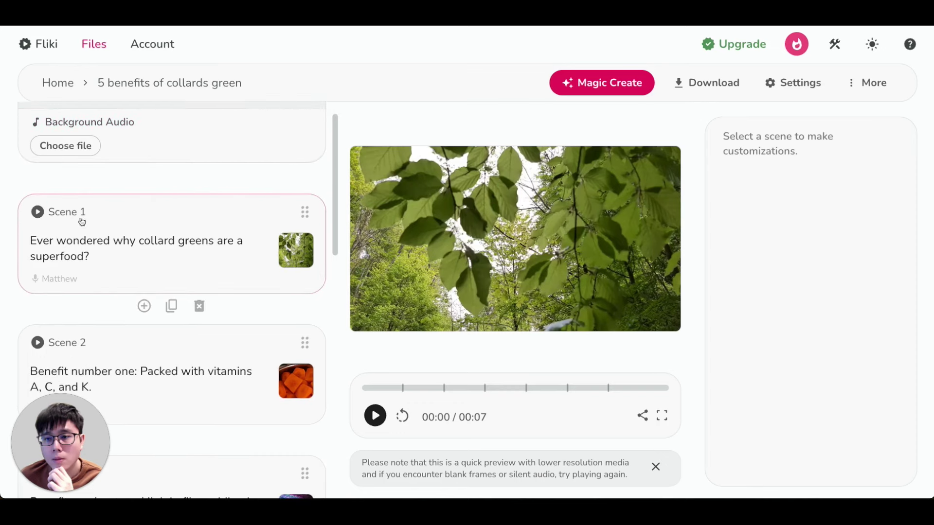
scroll(104, 228, "down", 3)
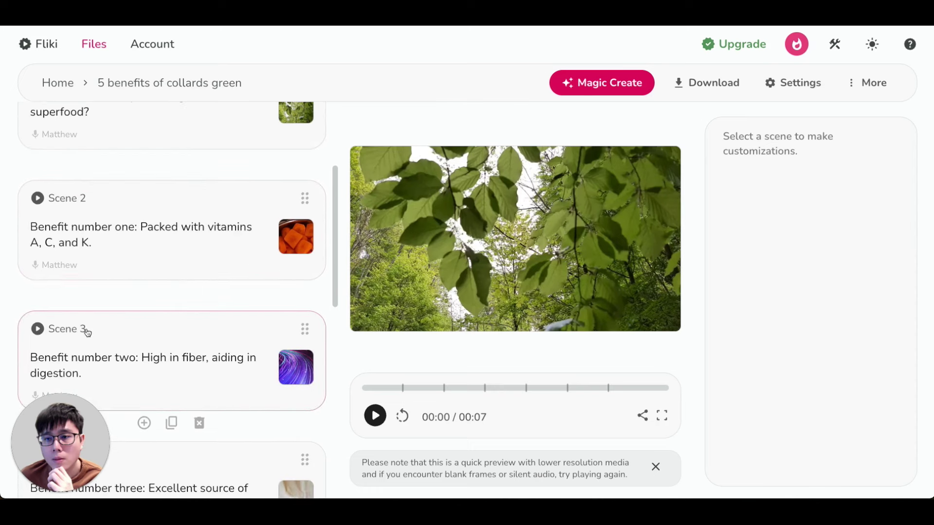
scroll(87, 331, "up", 3)
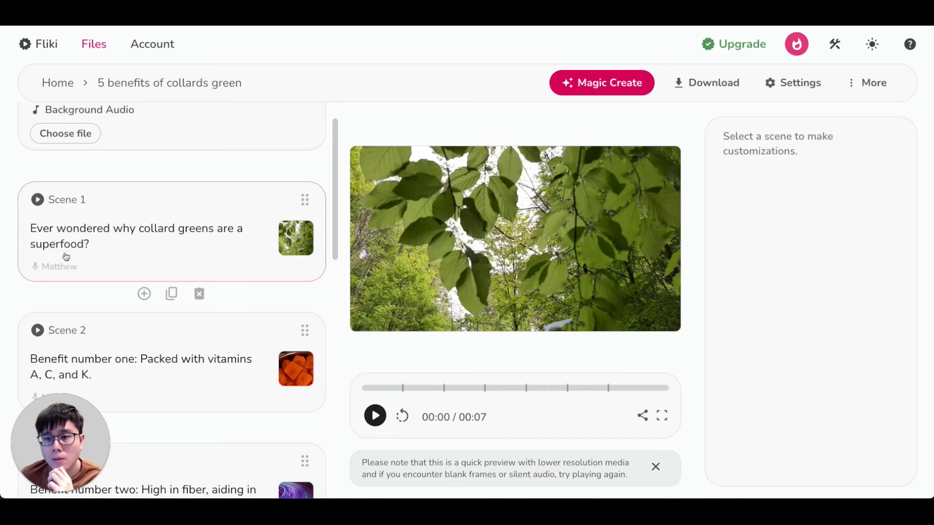
scroll(73, 255, "down", 1)
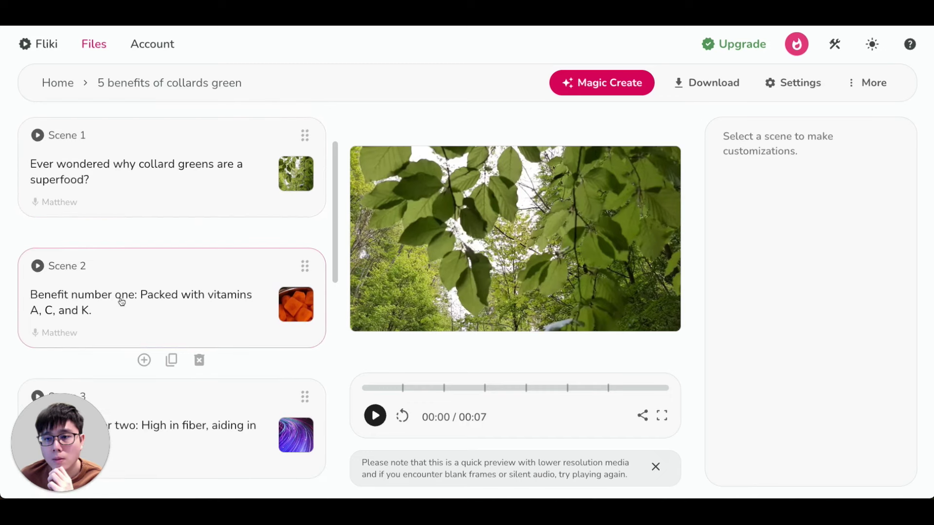
scroll(116, 301, "down", 5)
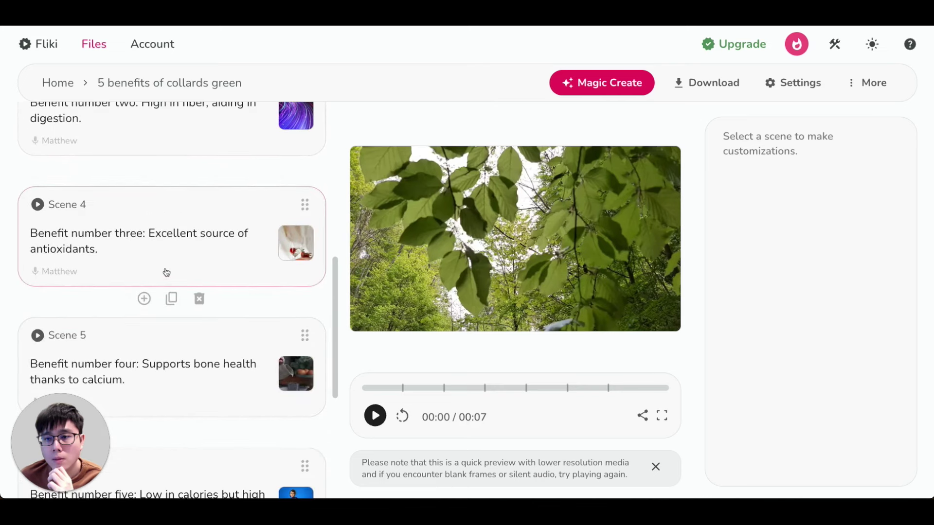
scroll(166, 273, "down", 2)
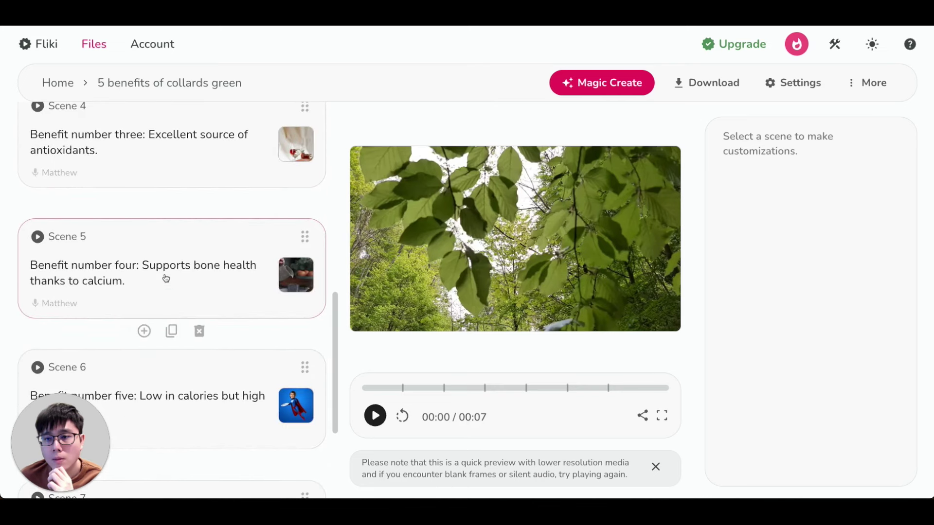
scroll(166, 277, "down", 2)
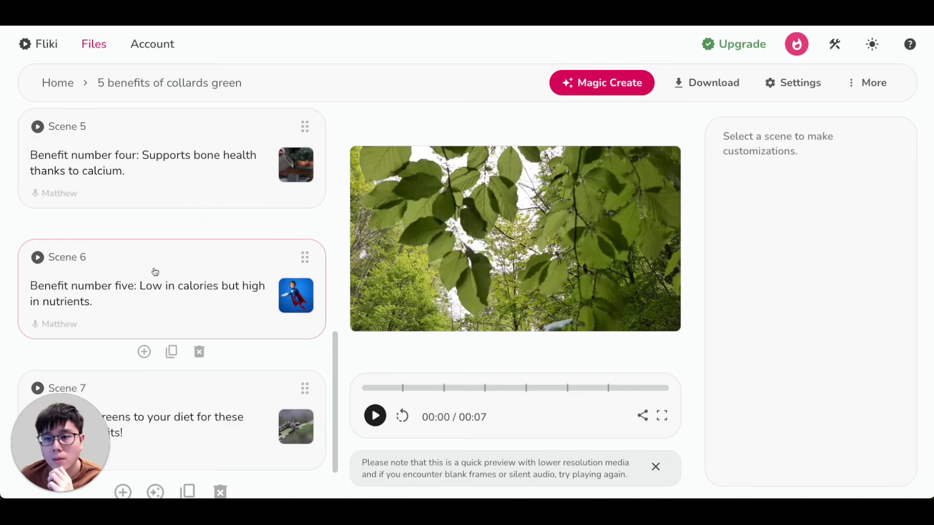
scroll(219, 282, "down", 2)
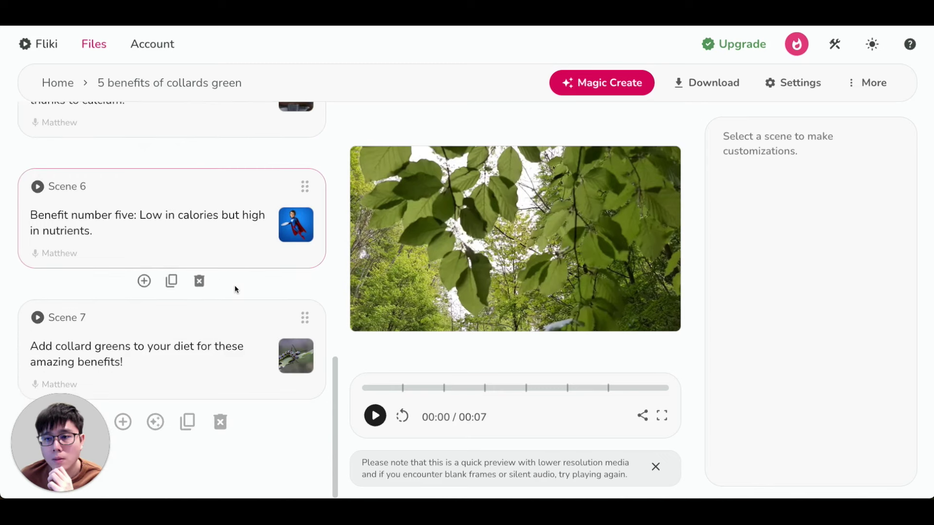
scroll(234, 290, "up", 4)
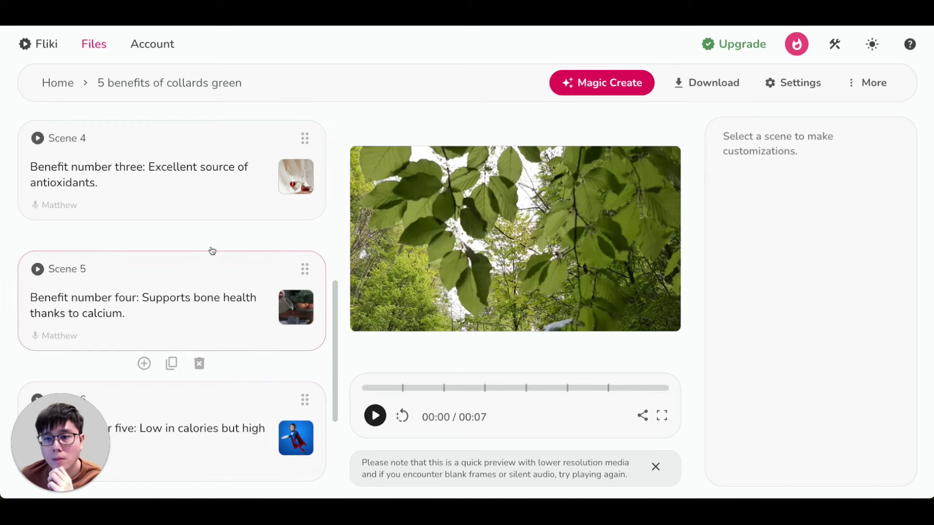
scroll(217, 170, "down", 4)
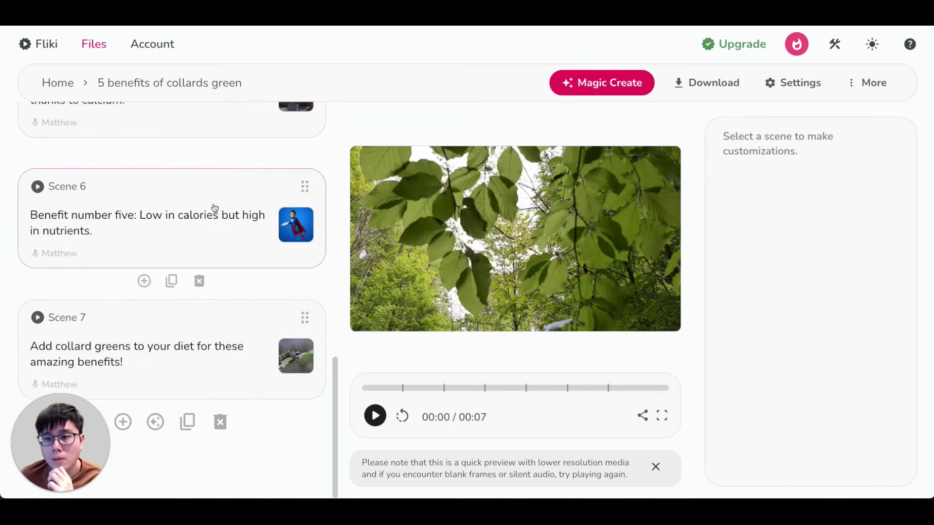
scroll(206, 305, "up", 11)
scroll(225, 256, "down", 10)
scroll(225, 255, "down", 1)
Add the test text "sadasdasda" to the end of Scene 6's voiceover script and remove it again.
left_click(176, 223)
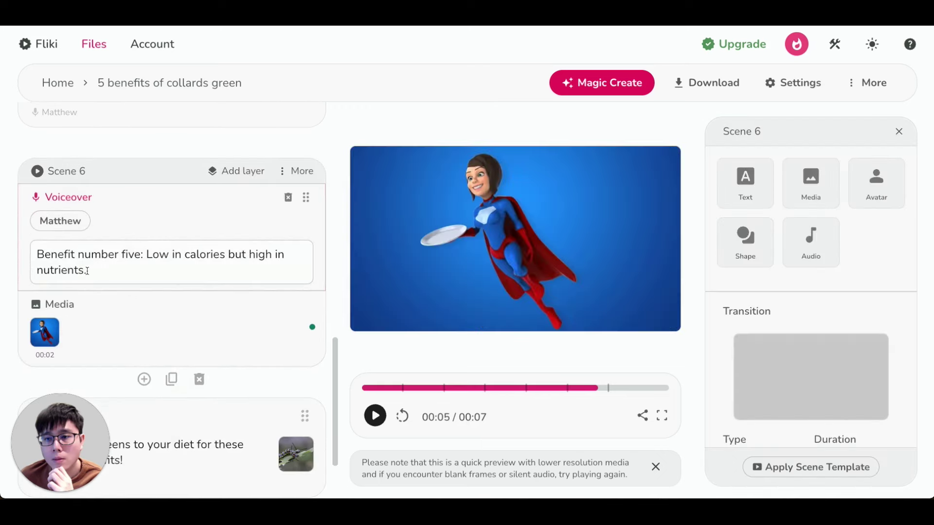
type("sadasdasda")
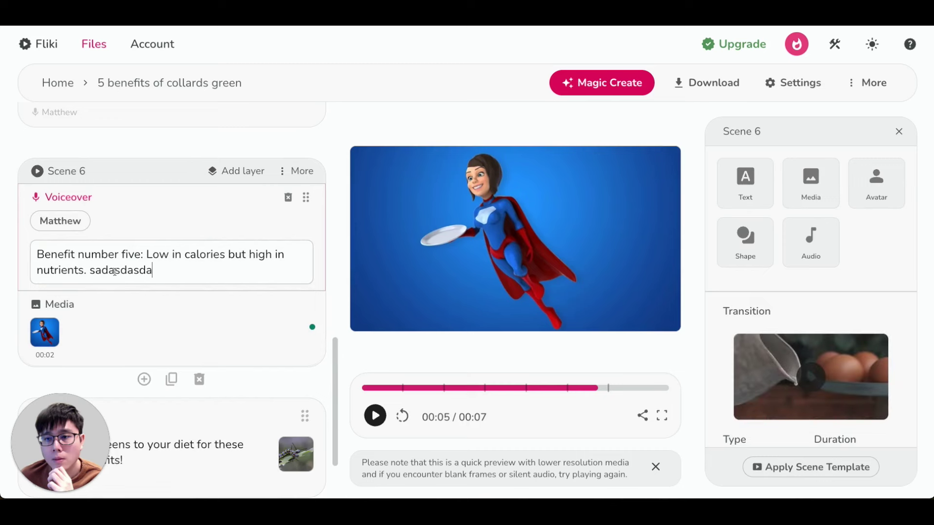
left_click_drag(183, 270, 91, 268)
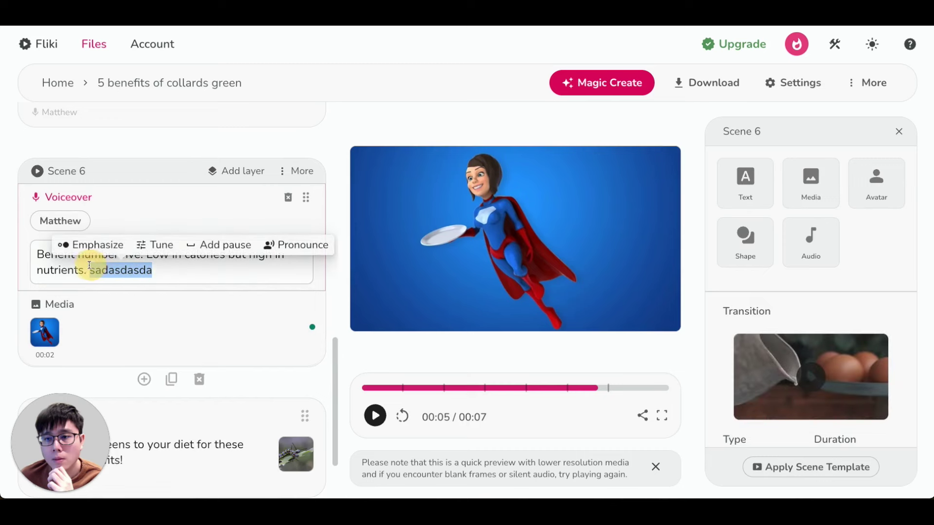
key("BackSpace")
Open the voice selection for Scene 1's voiceover and inspect the language, dialect and gender filters.
scroll(256, 312, "up", 15)
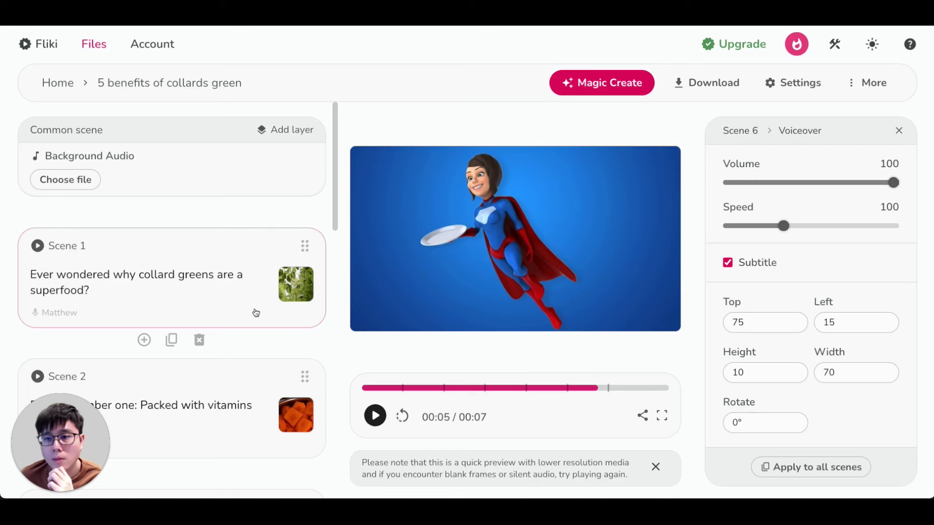
left_click(180, 289)
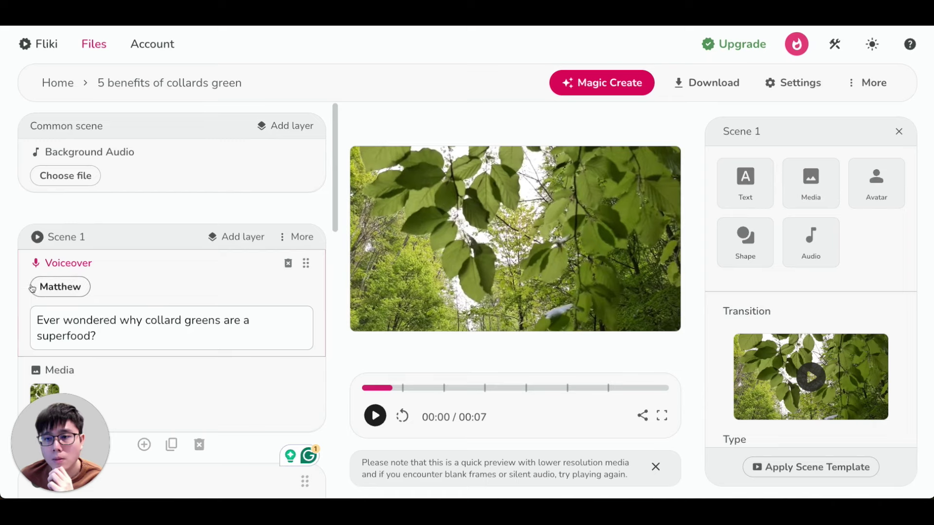
left_click(58, 291)
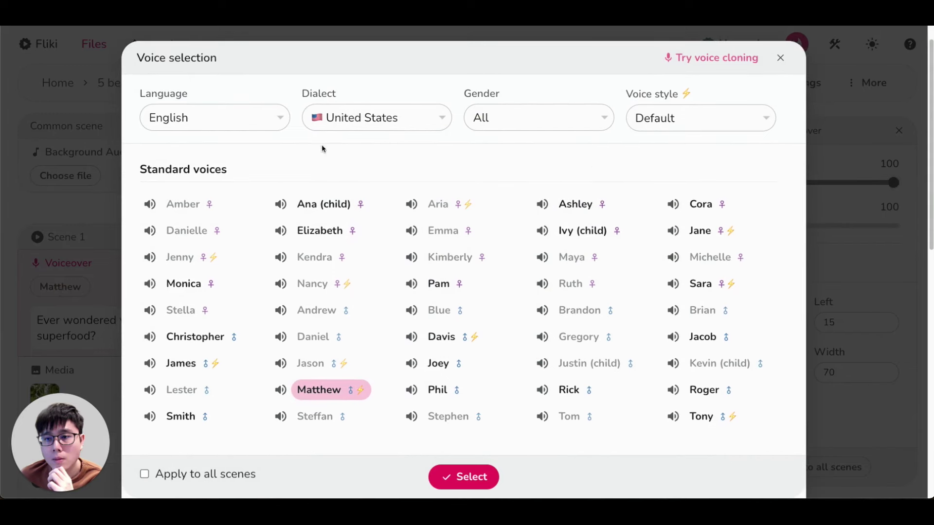
left_click(250, 125)
left_click(391, 144)
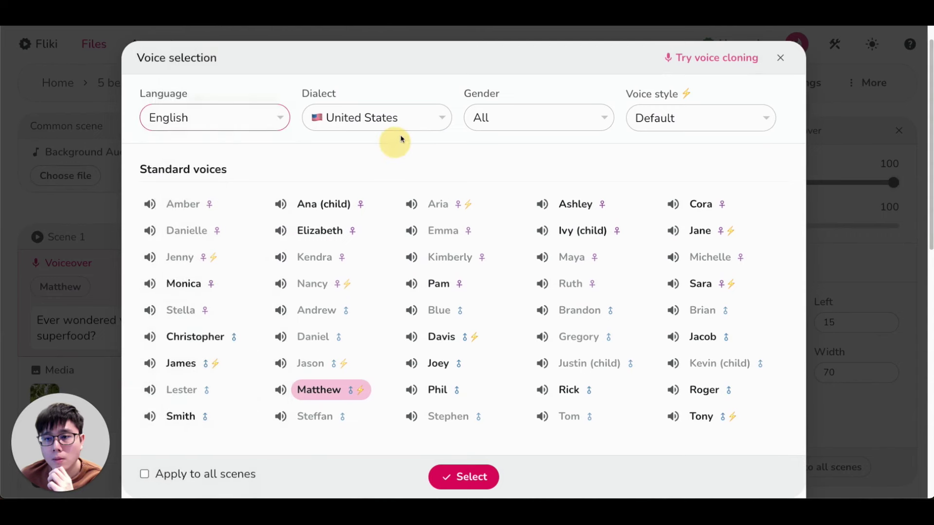
left_click(408, 128)
left_click(537, 136)
left_click(539, 135)
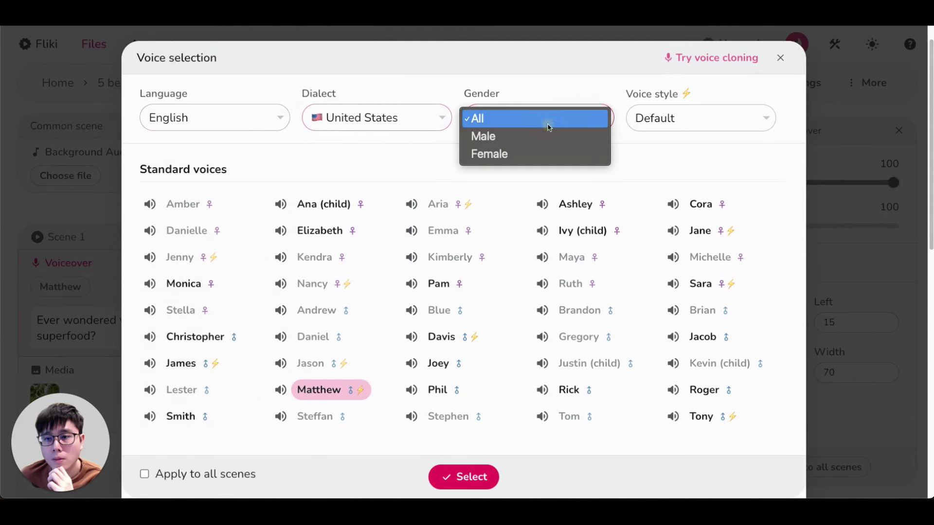
left_click(392, 144)
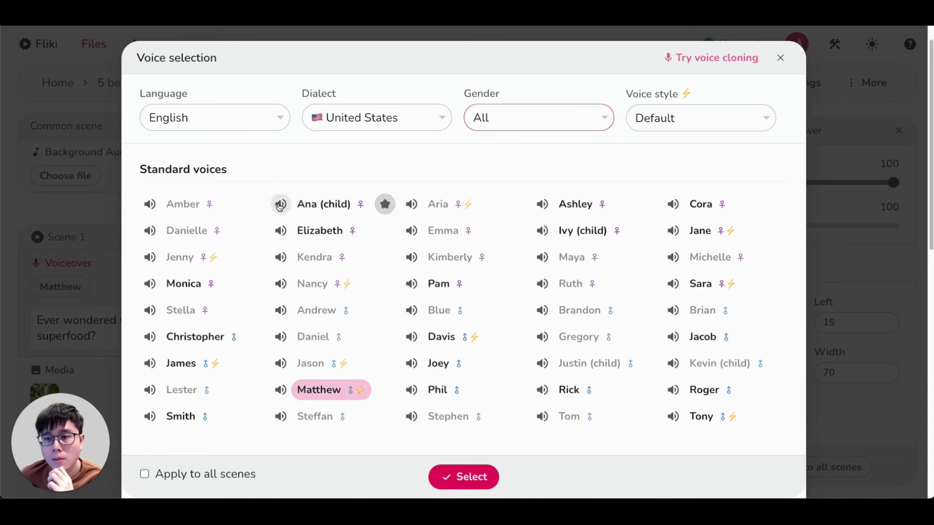
Browse the standard and ultra realistic voices, and apply the preselected voice to all scenes.
scroll(498, 175, "down", 5)
scroll(498, 175, "down", 2)
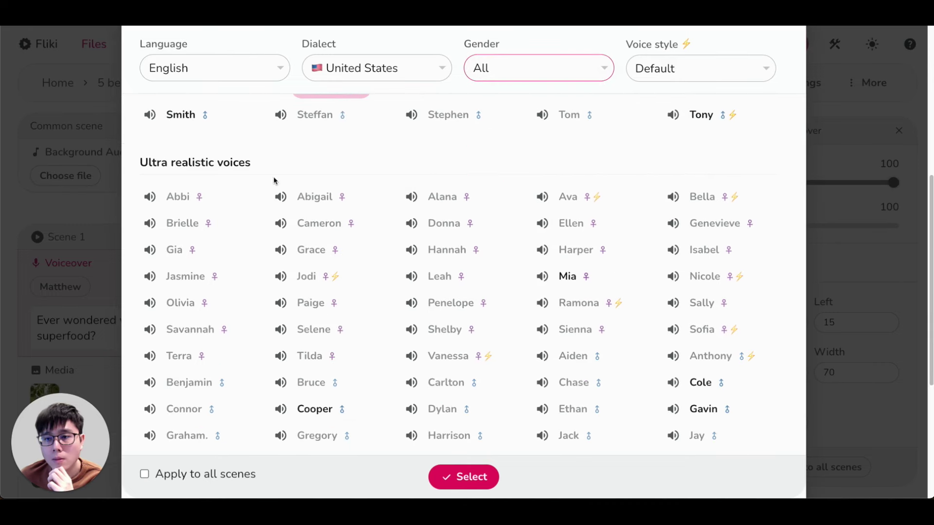
left_click_drag(139, 162, 257, 167)
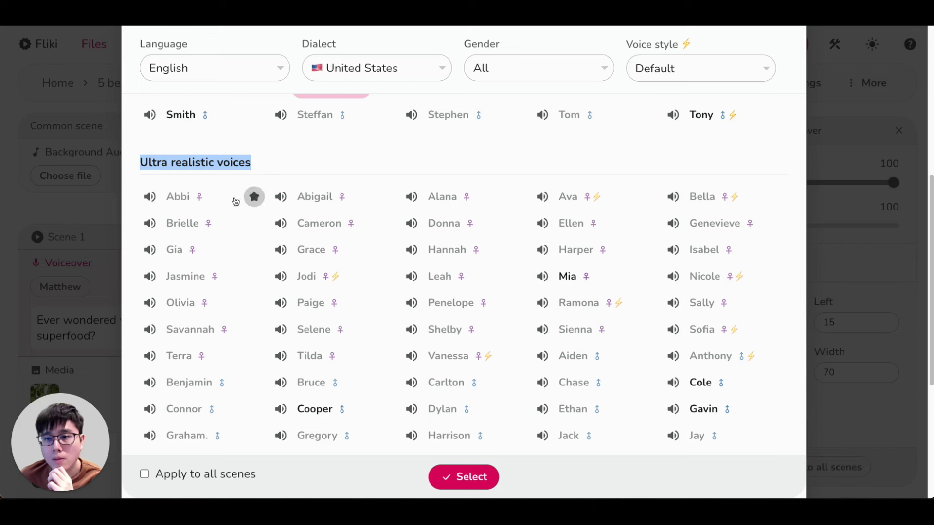
scroll(287, 188, "up", 1)
scroll(253, 181, "up", 1)
scroll(513, 240, "down", 5)
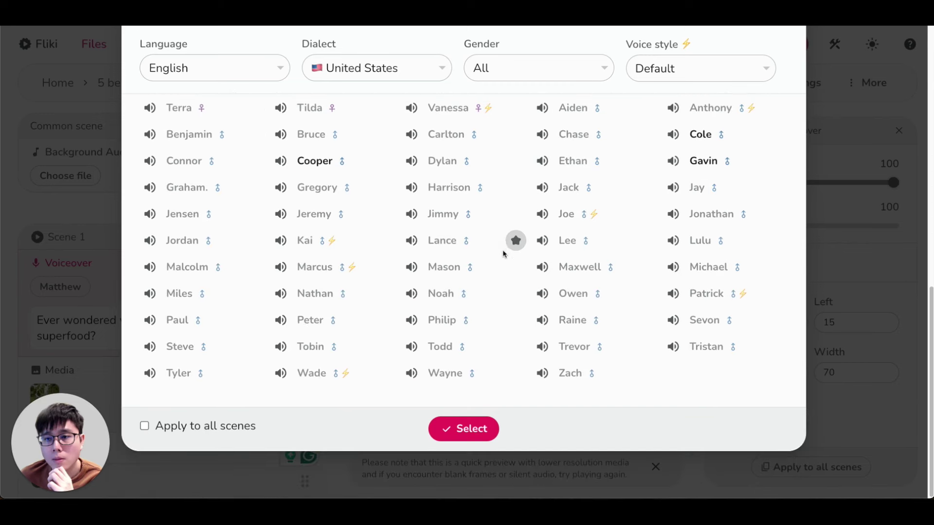
left_click(148, 426)
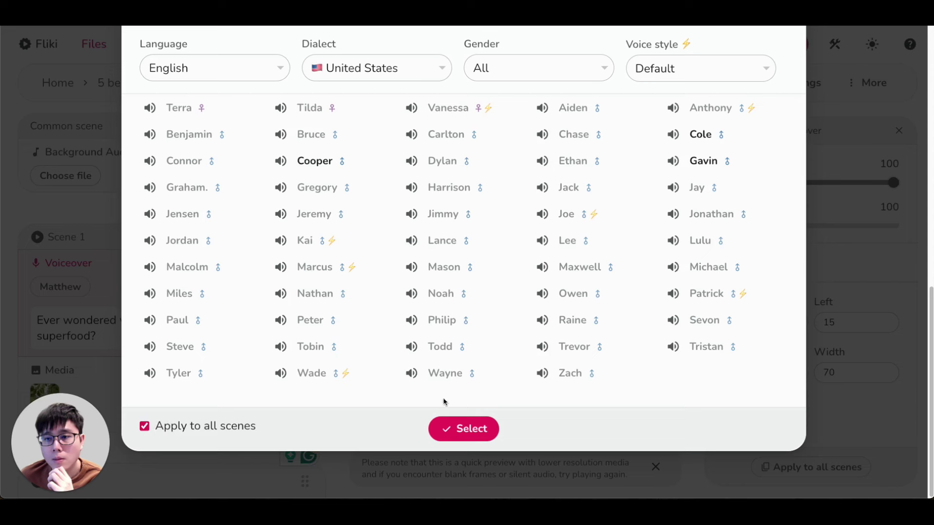
left_click(466, 430)
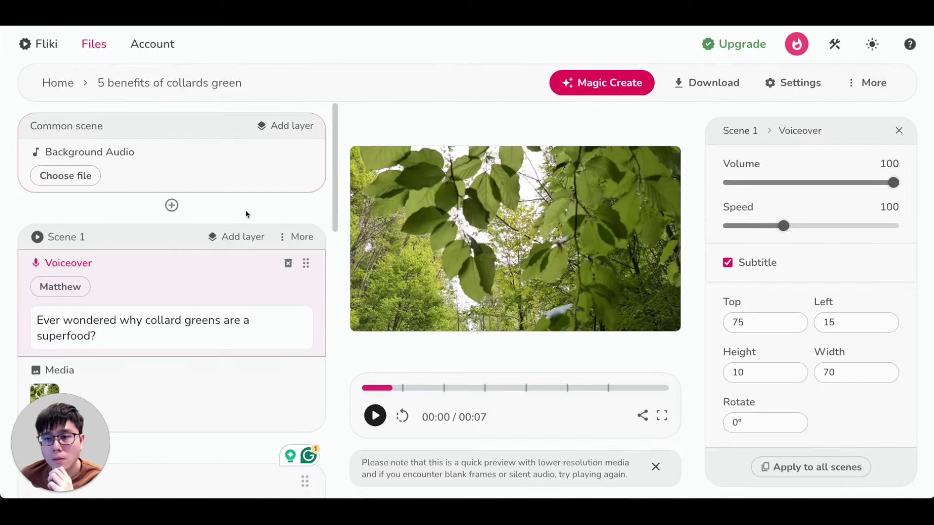
Open Scene 2 and compare its voiceover script about vitamins A, C, and K with its media clip.
scroll(329, 221, "down", 1)
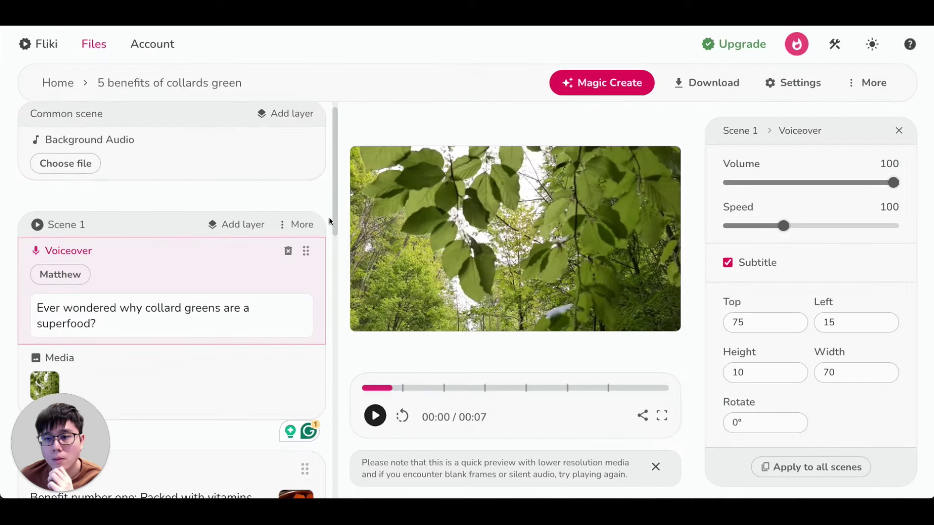
scroll(329, 221, "down", 4)
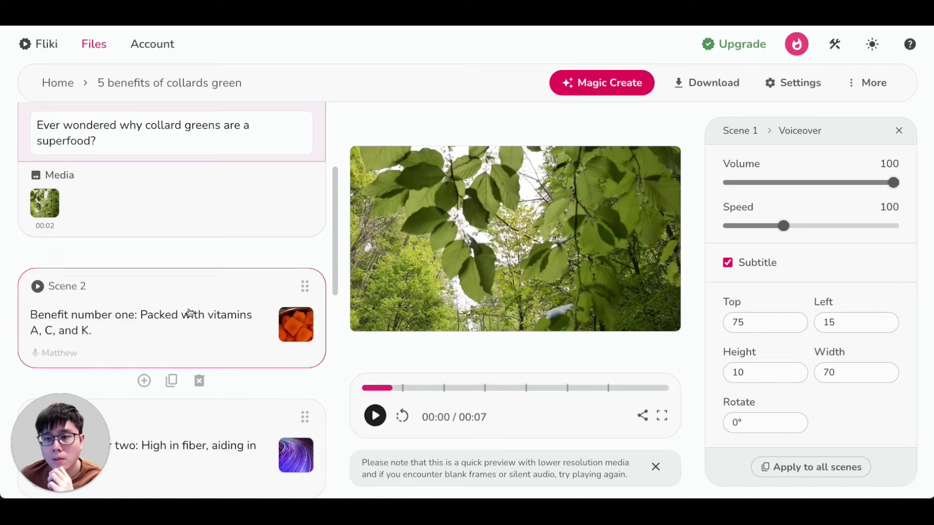
left_click(189, 313)
scroll(195, 265, "down", 4)
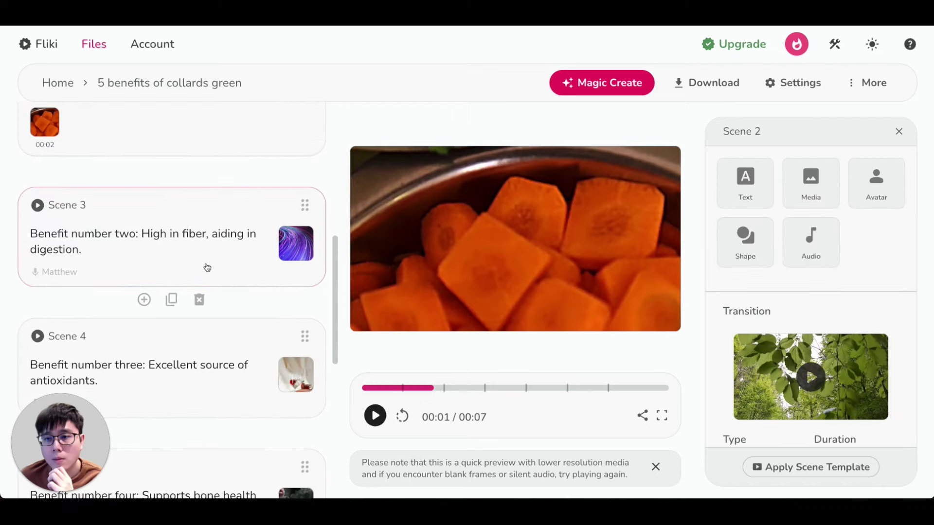
scroll(236, 261, "up", 6)
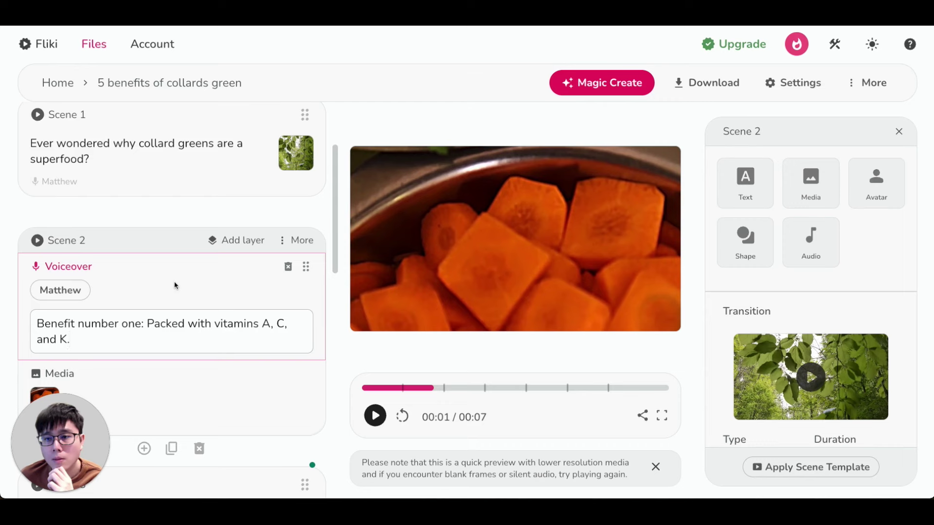
scroll(178, 286, "down", 1)
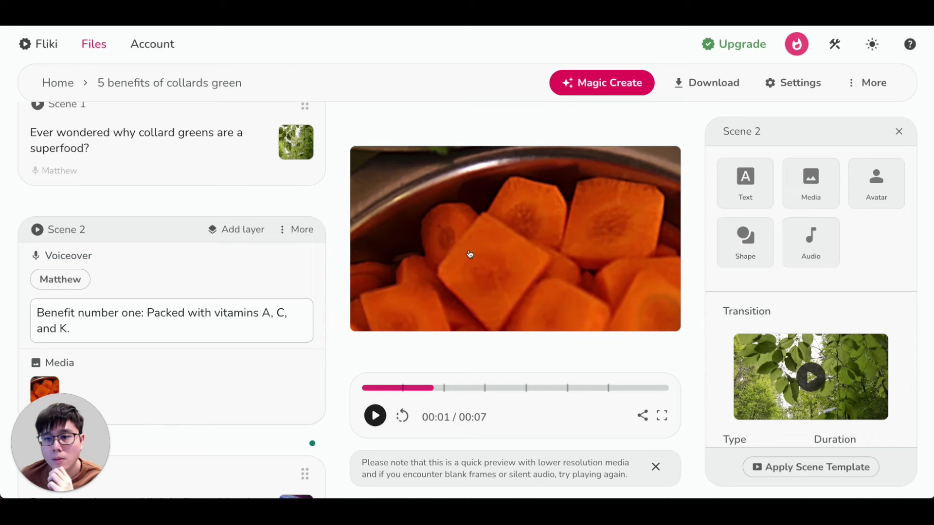
left_click_drag(38, 314, 104, 327)
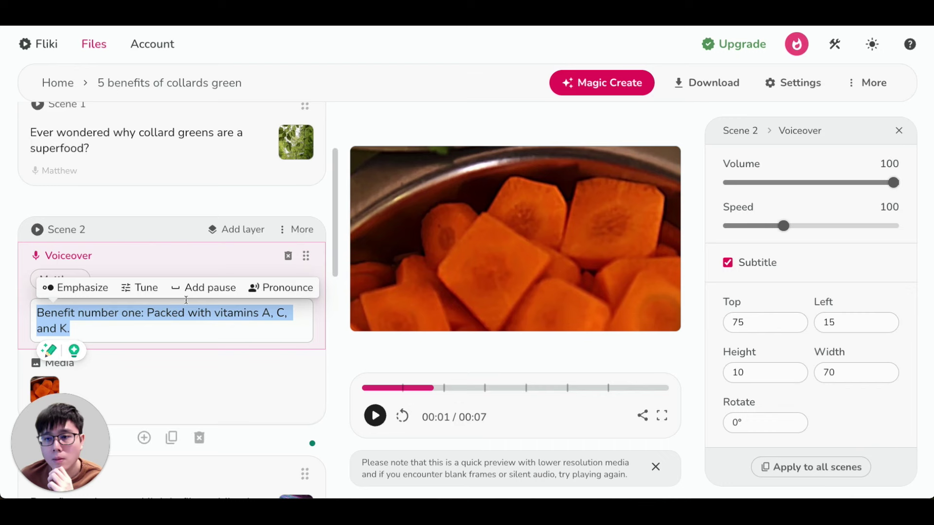
Open Scene 3 and compare its voiceover script about fiber and digestion with its media clip.
scroll(198, 335, "down", 1)
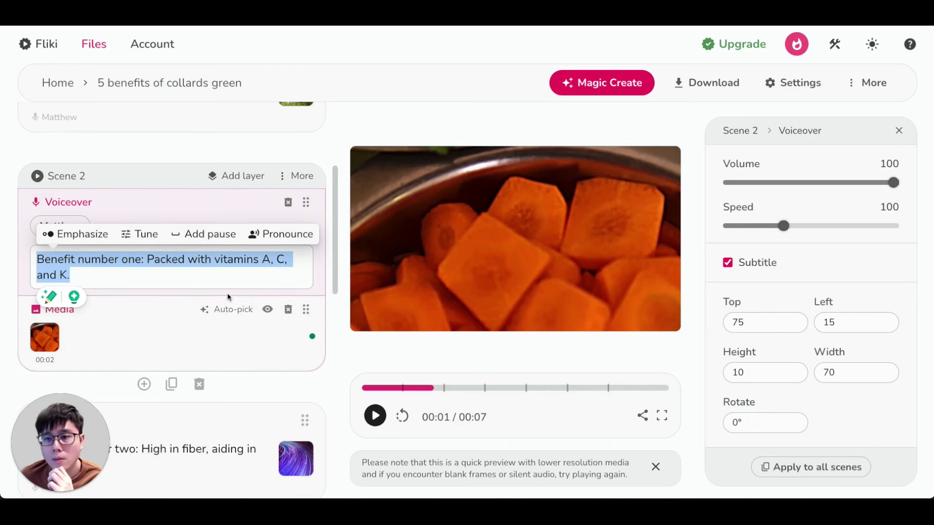
scroll(235, 286, "down", 5)
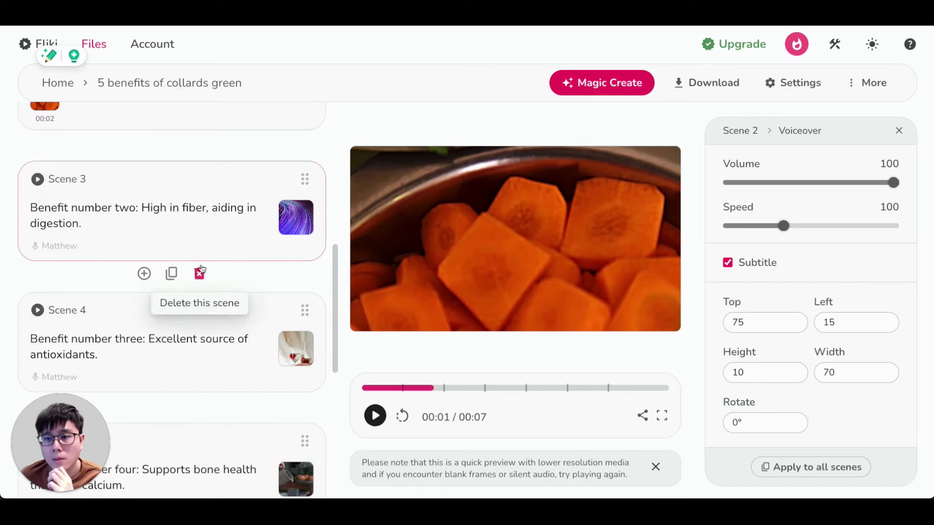
left_click(203, 214)
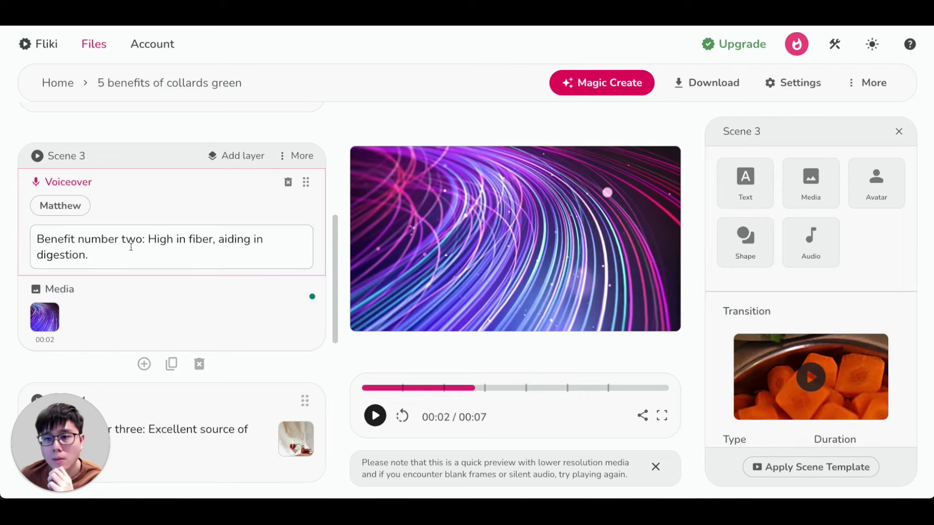
Open the media selection for Scene 3's clip, search the stock videos for "dietary fiber" and browse the results.
left_click(45, 317)
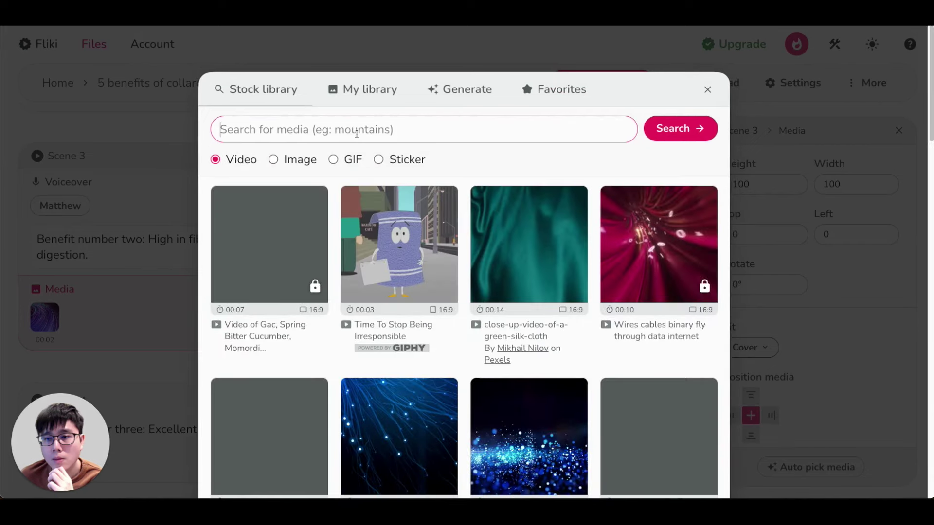
type("dieata")
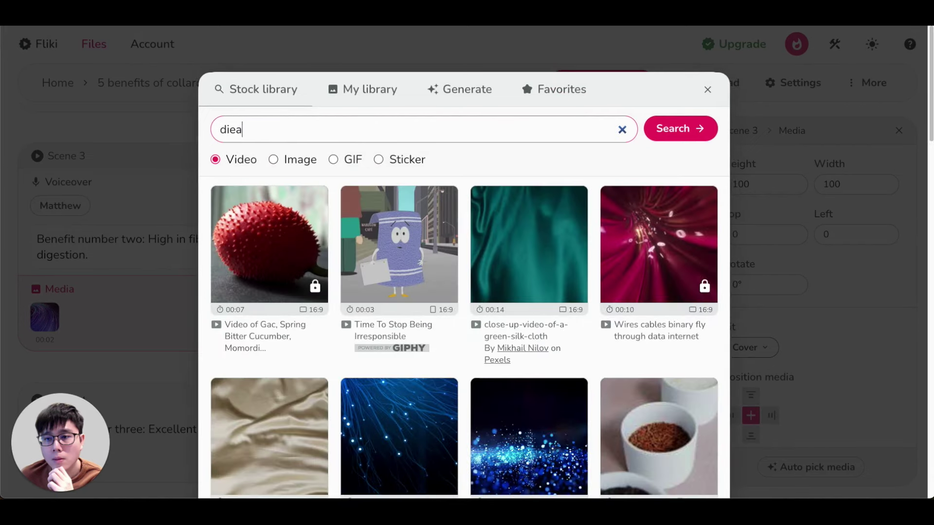
key("BackSpace")
type("tary fiber")
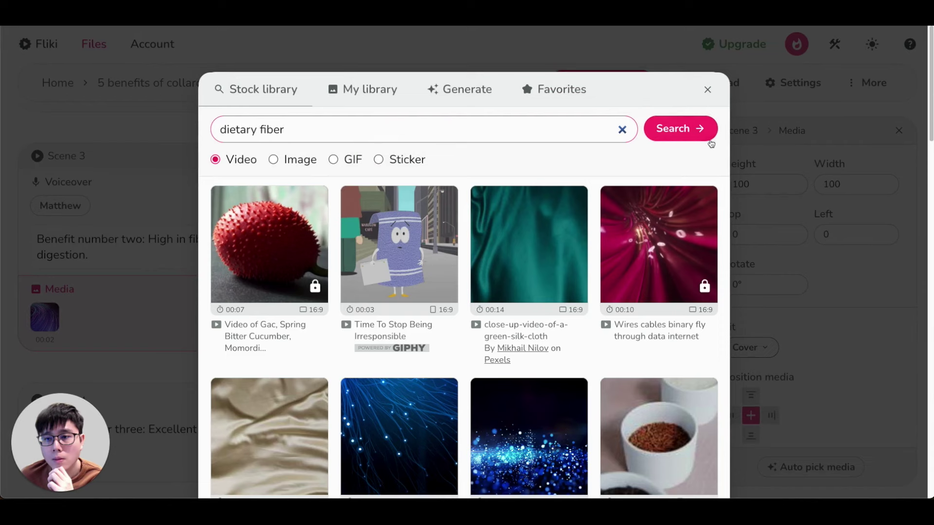
left_click(686, 131)
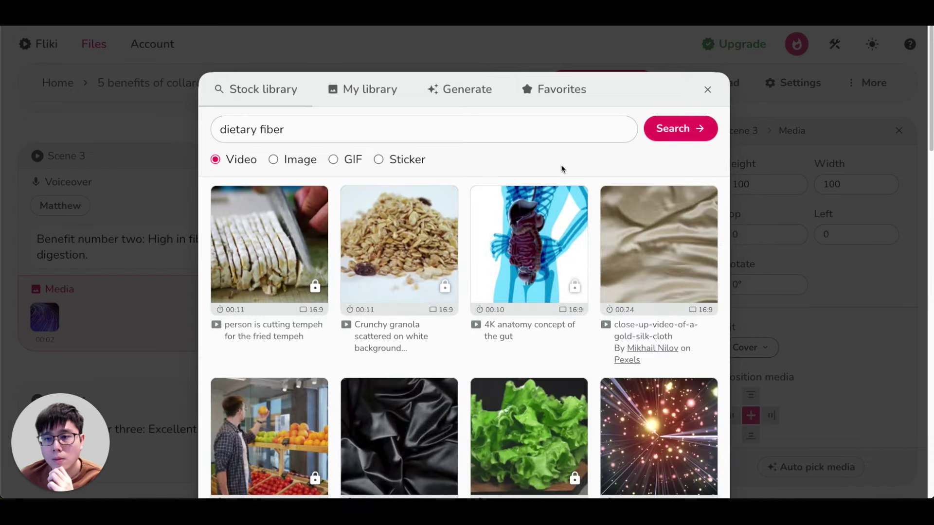
scroll(561, 171, "down", 2)
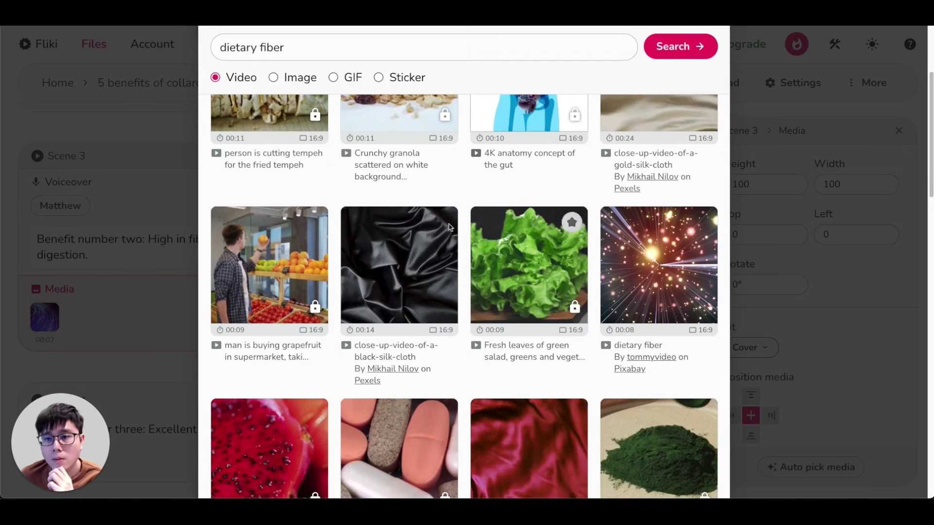
scroll(486, 244, "down", 1)
scroll(389, 243, "up", 3)
Search the stock videos for "vegetables" and replace Scene 3's media with the close-up clip of red tomatoes.
triple_click(319, 136)
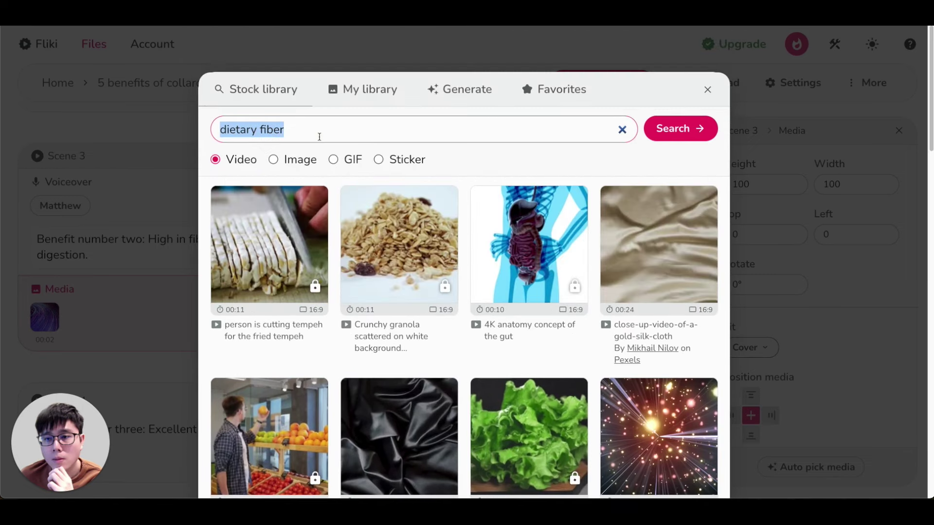
type("vegetraables")
left_click(649, 130)
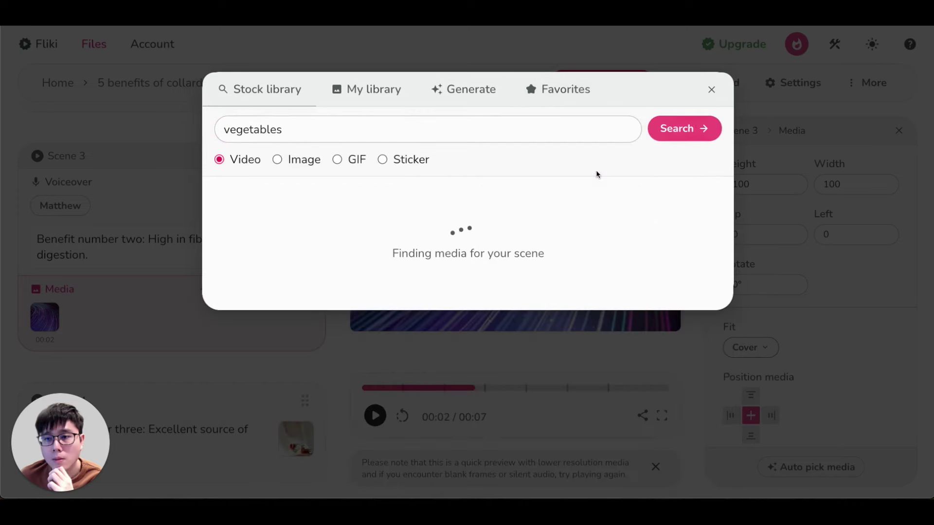
scroll(225, 225, "down", 8)
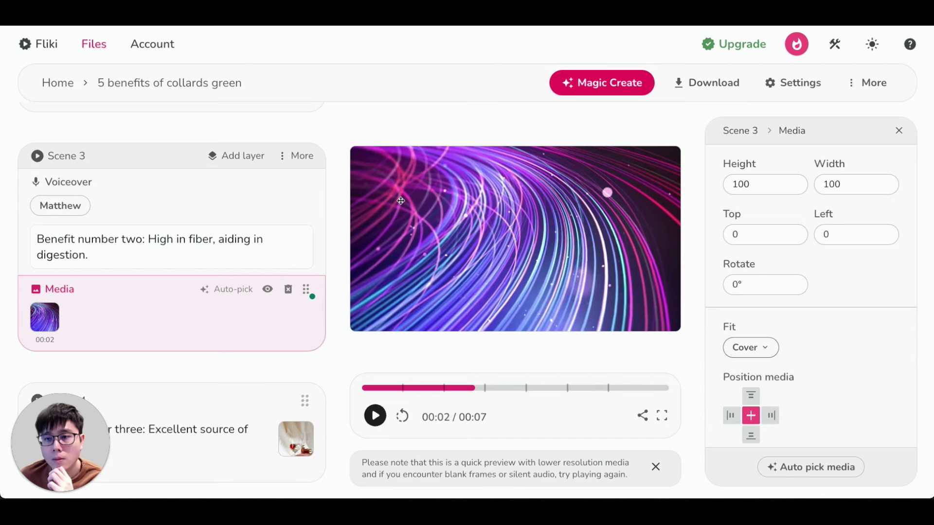
left_click(400, 203)
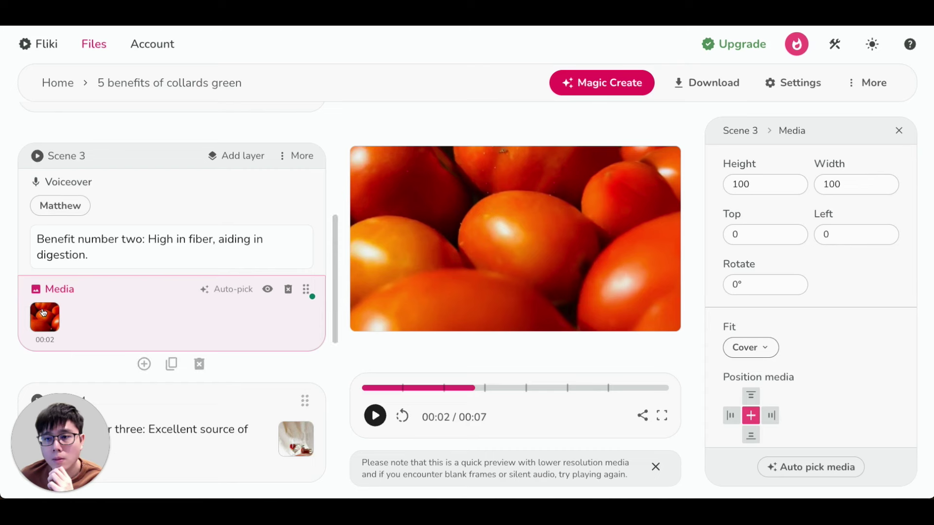
Open Scene 3's voiceover settings, keep the volume at 100 and set the speed to 110.
scroll(97, 307, "down", 2)
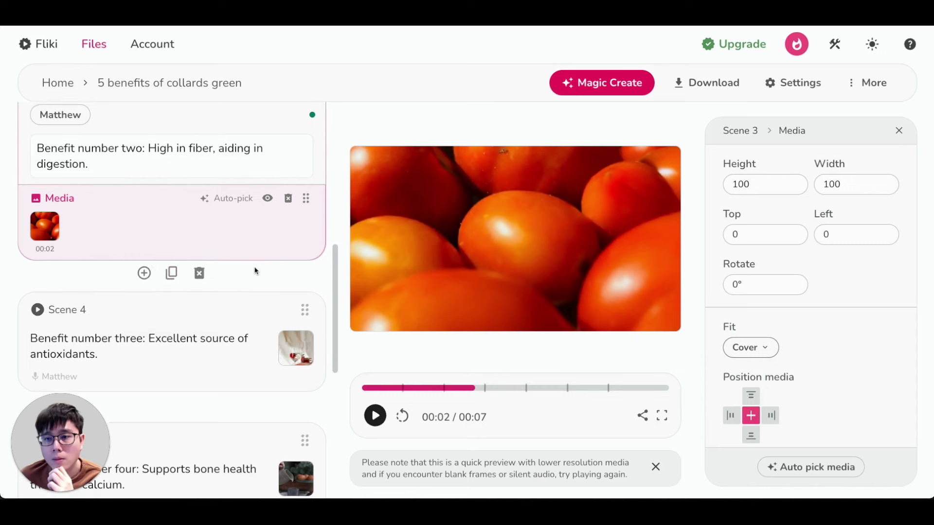
scroll(254, 271, "down", 1)
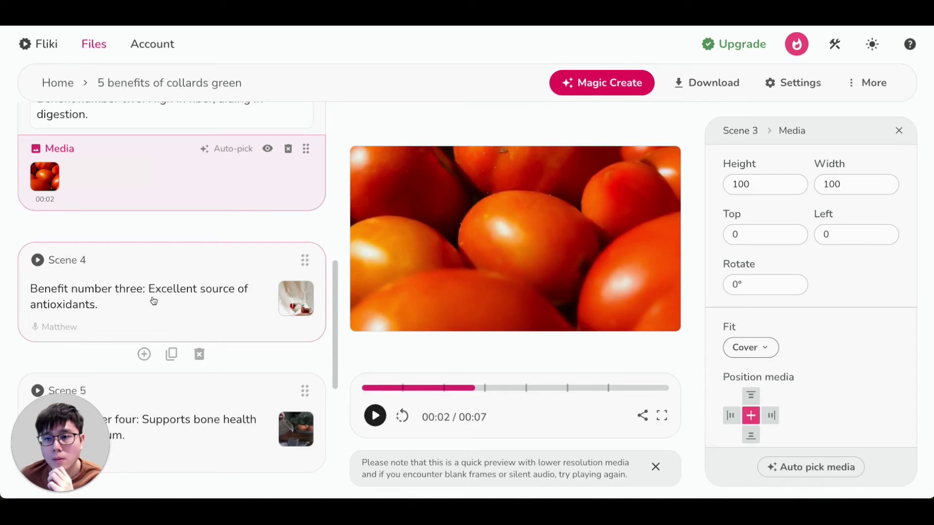
scroll(153, 301, "up", 4)
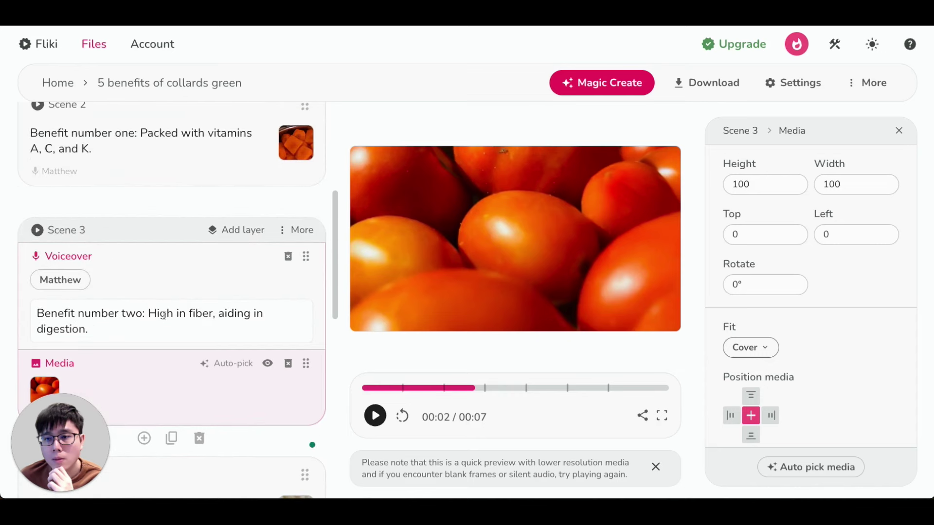
left_click(164, 315)
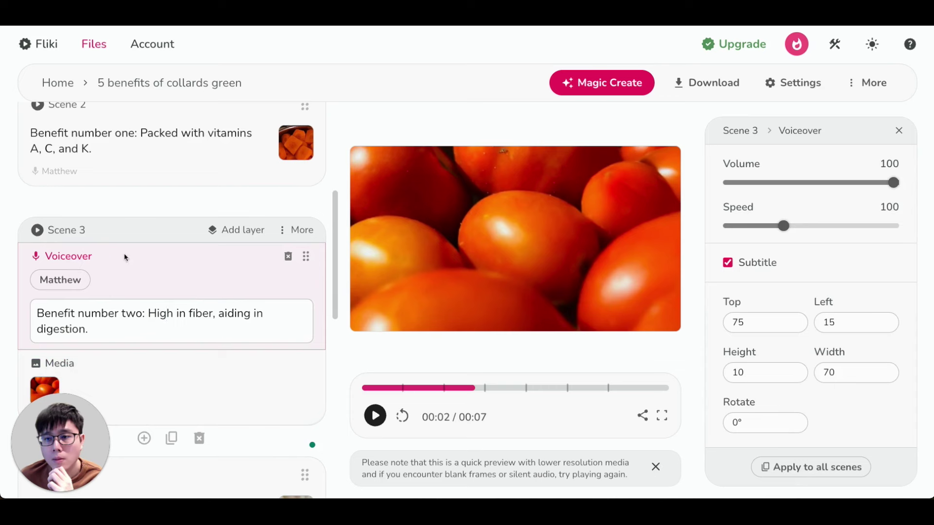
left_click(131, 327)
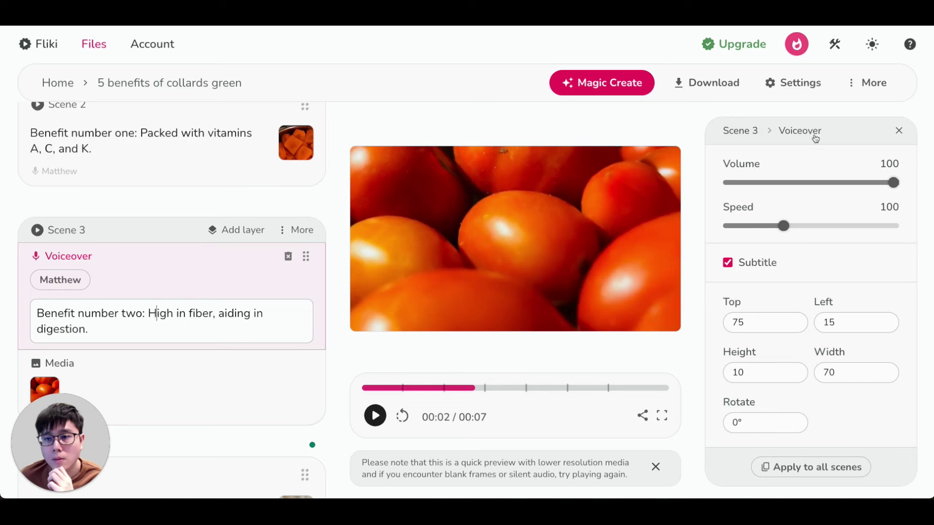
mouse_move(897, 183)
left_mouse_down()
mouse_move(829, 186)
mouse_move(914, 183)
left_mouse_up()
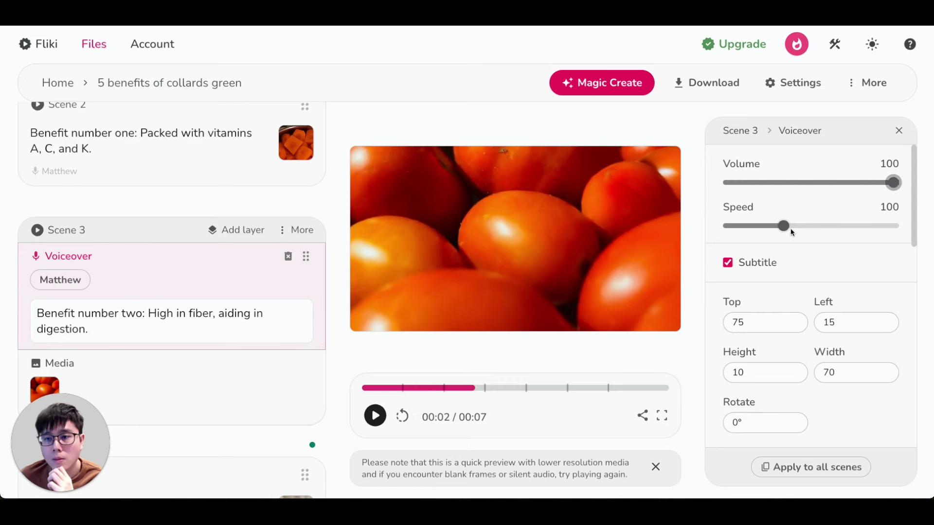
mouse_move(787, 231)
left_mouse_down()
mouse_move(842, 226)
mouse_move(794, 226)
left_mouse_up()
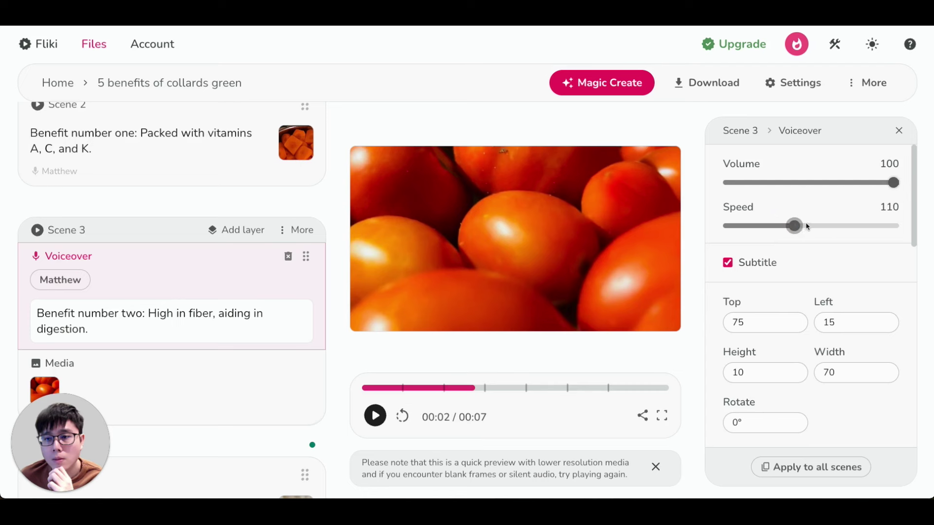
Toggle Scene 3's subtitle off and on, try other alignments, and set its text to centre both vertically and horizontally.
left_click(727, 262)
left_click(727, 262)
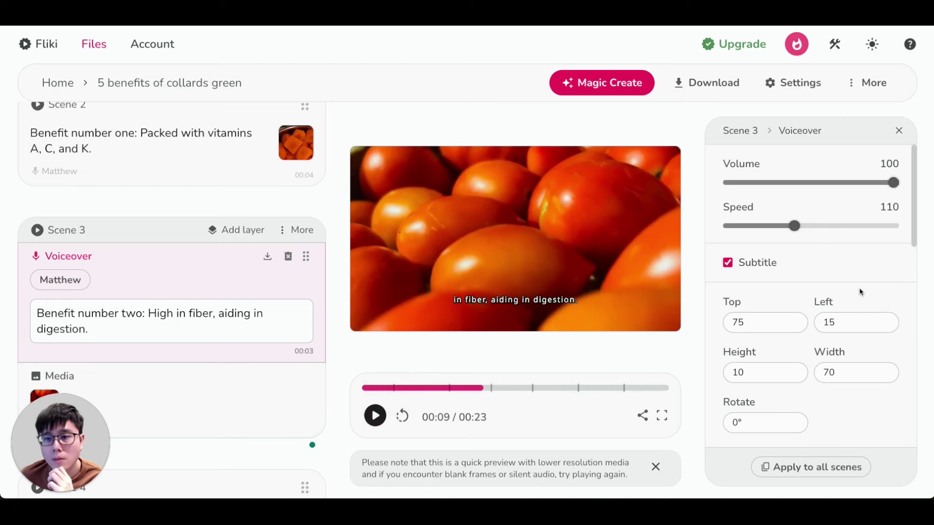
scroll(860, 291, "down", 2)
scroll(860, 292, "down", 1)
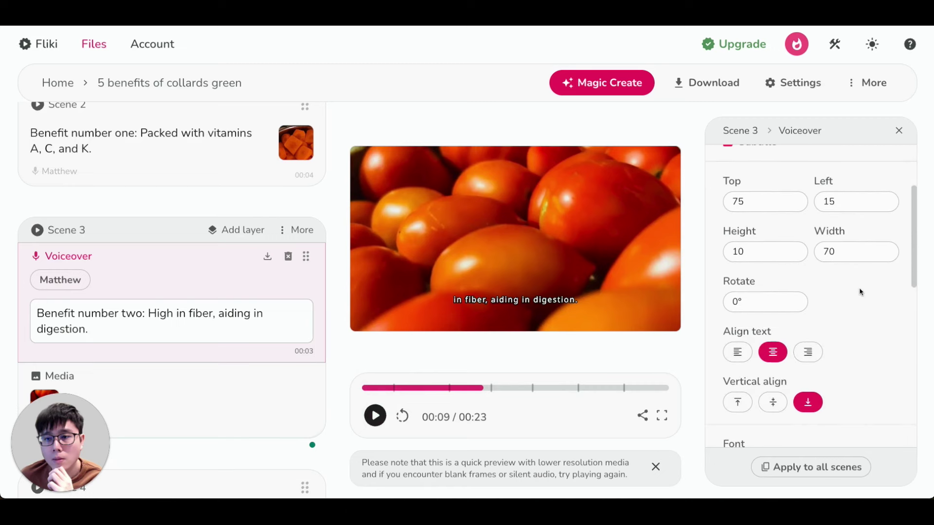
scroll(859, 292, "down", 3)
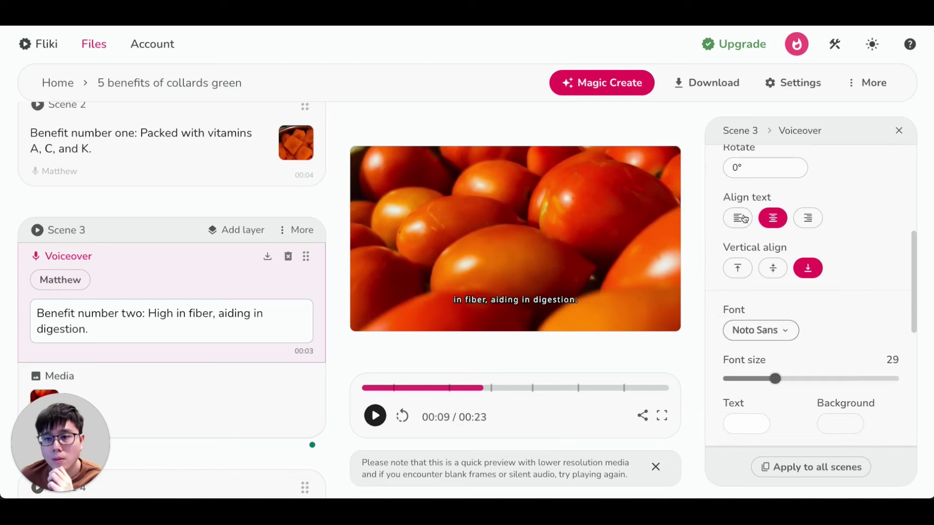
left_click(773, 268)
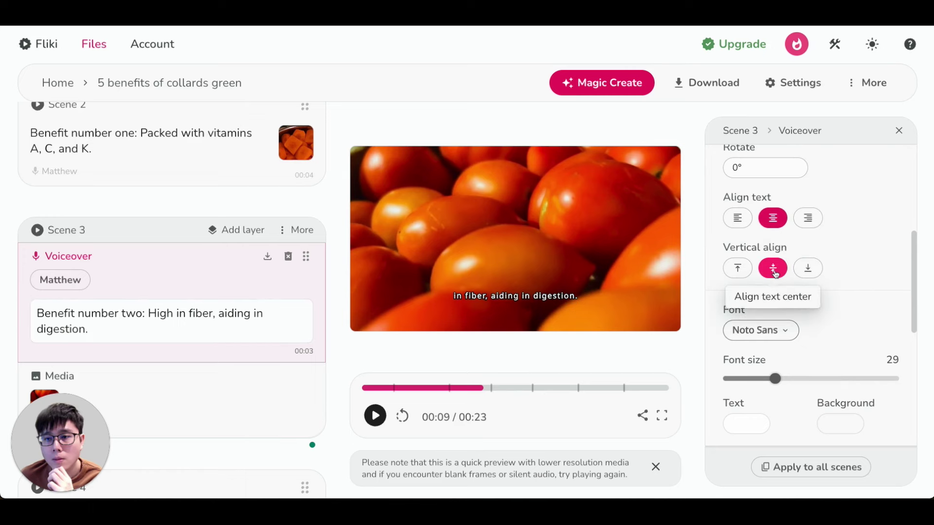
left_click(737, 268)
left_click(773, 268)
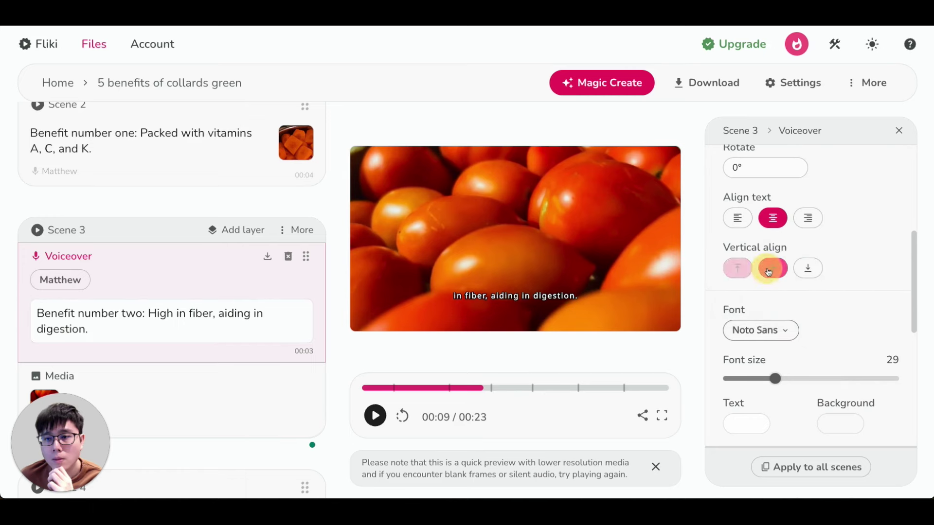
scroll(770, 272, "up", 1)
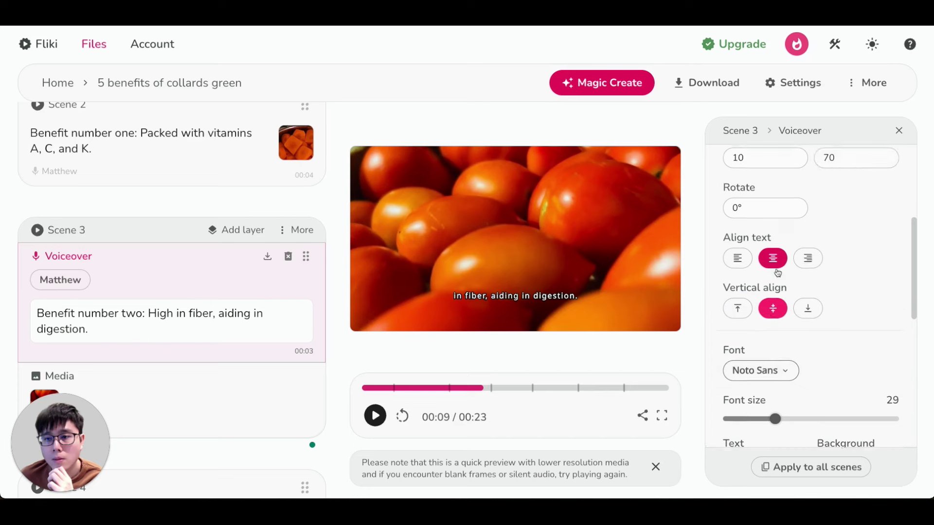
left_click(738, 261)
left_click(772, 262)
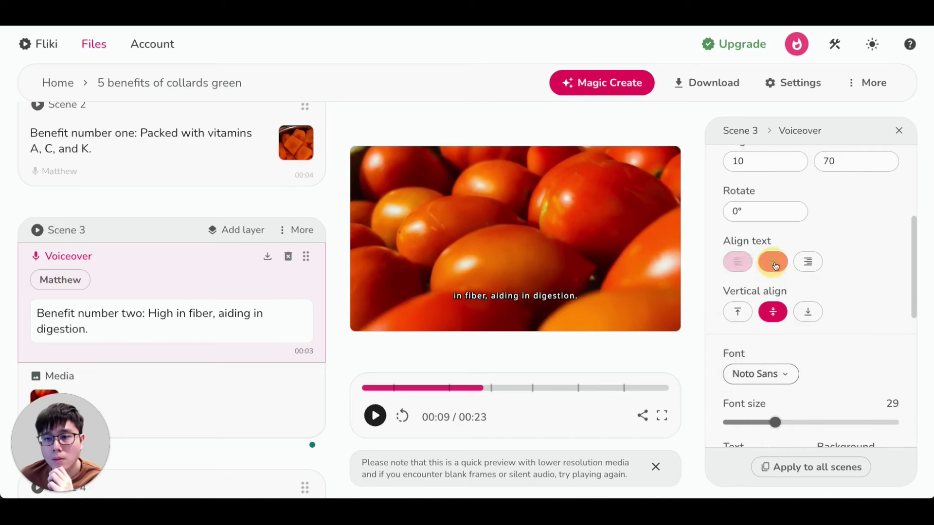
scroll(857, 260, "up", 1)
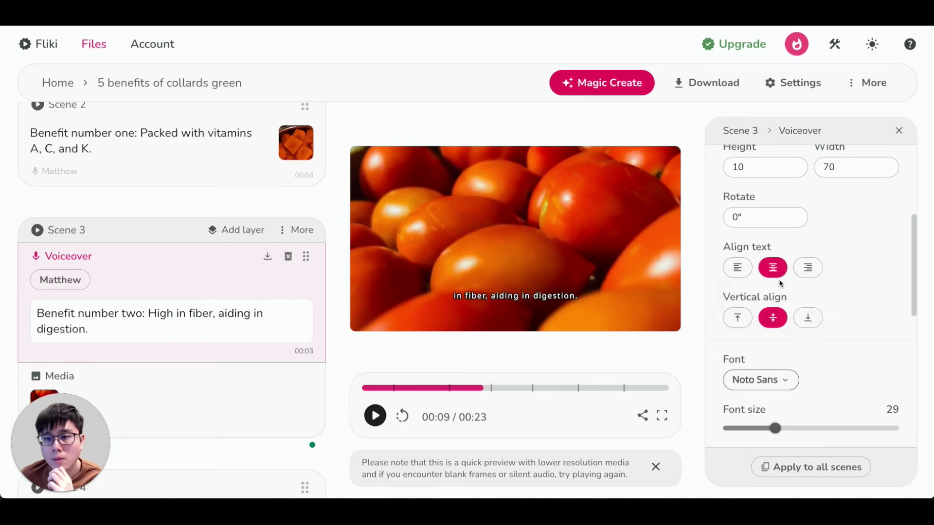
Set Scene 3's subtitle font to Luckiest Guy and its font size to 60.
scroll(779, 283, "down", 3)
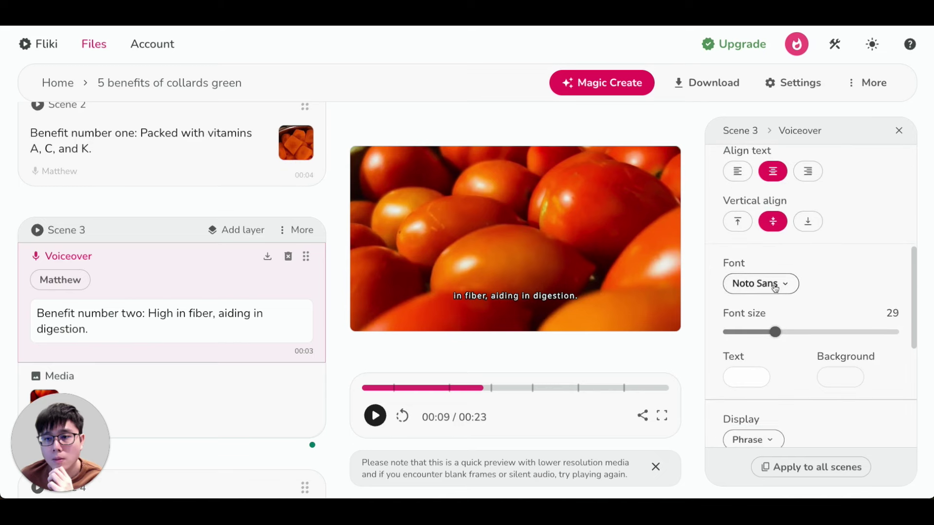
left_click(775, 288)
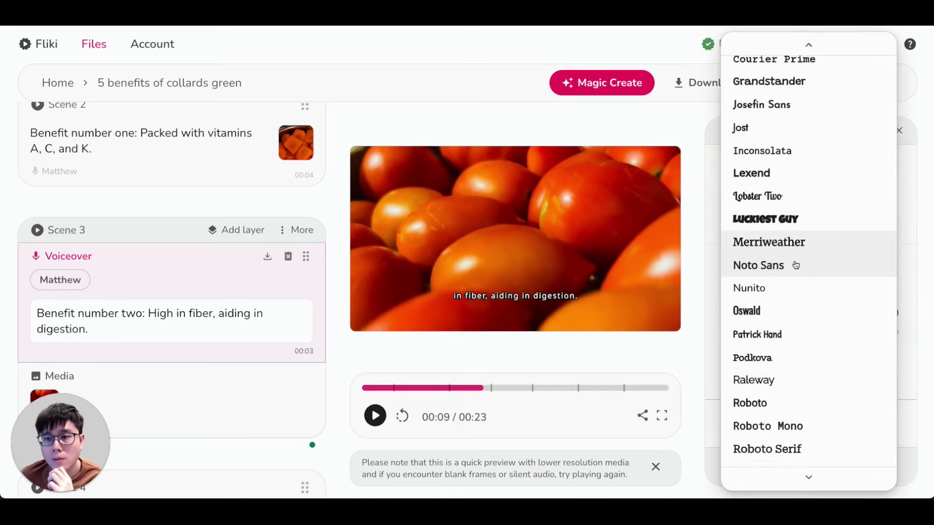
scroll(795, 265, "down", 8)
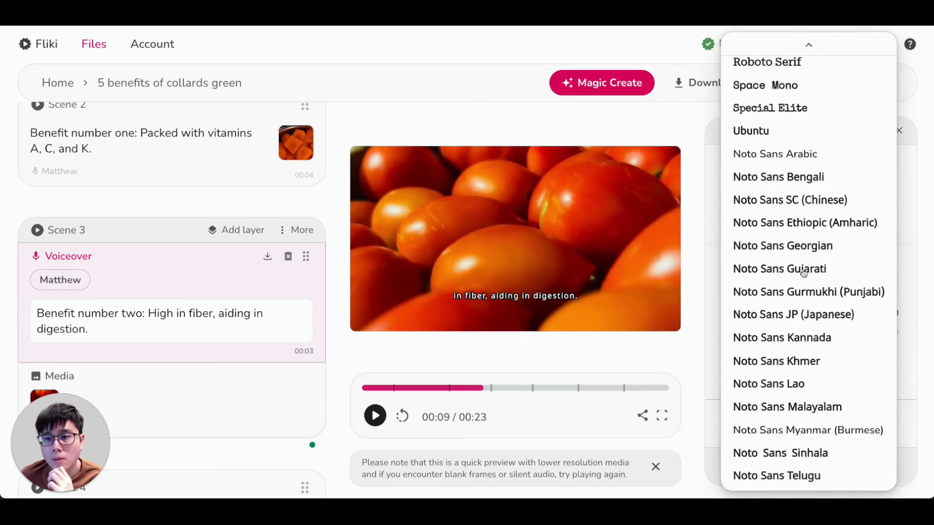
scroll(781, 274, "up", 10)
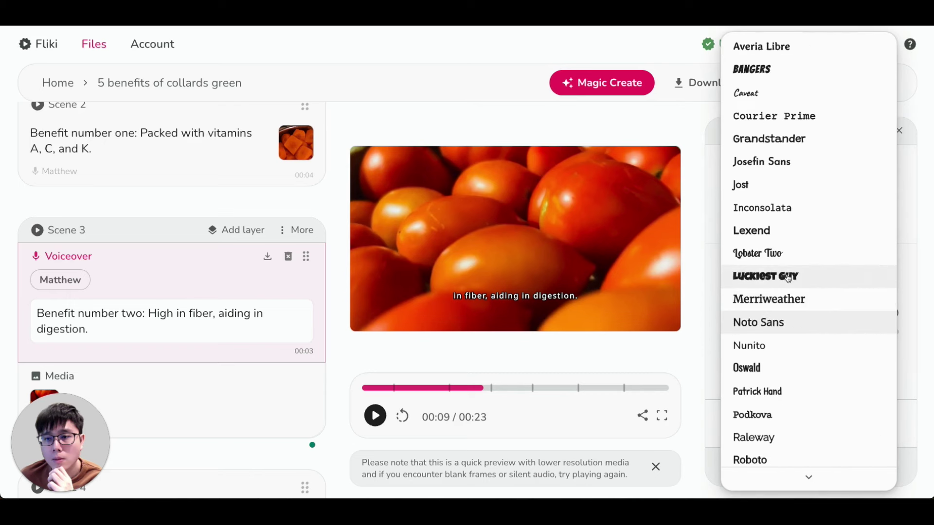
left_click(789, 277)
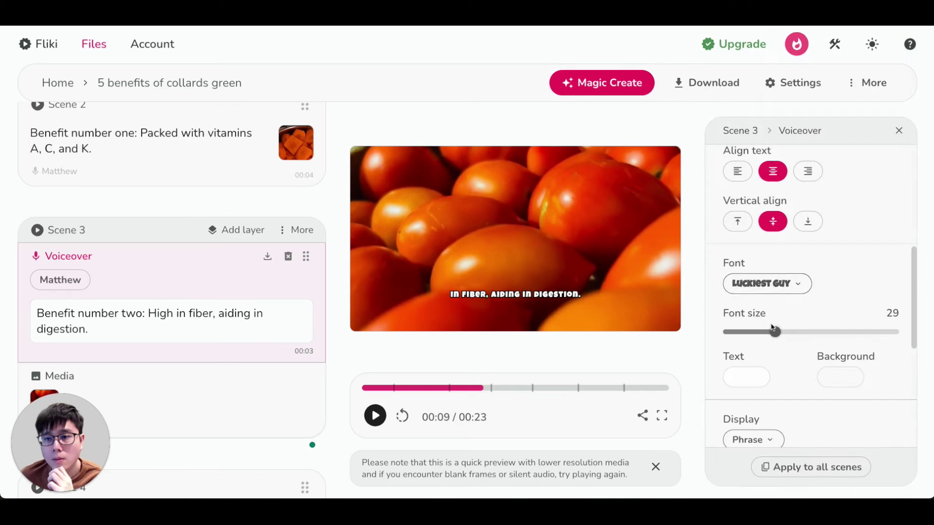
left_click_drag(777, 336, 829, 335)
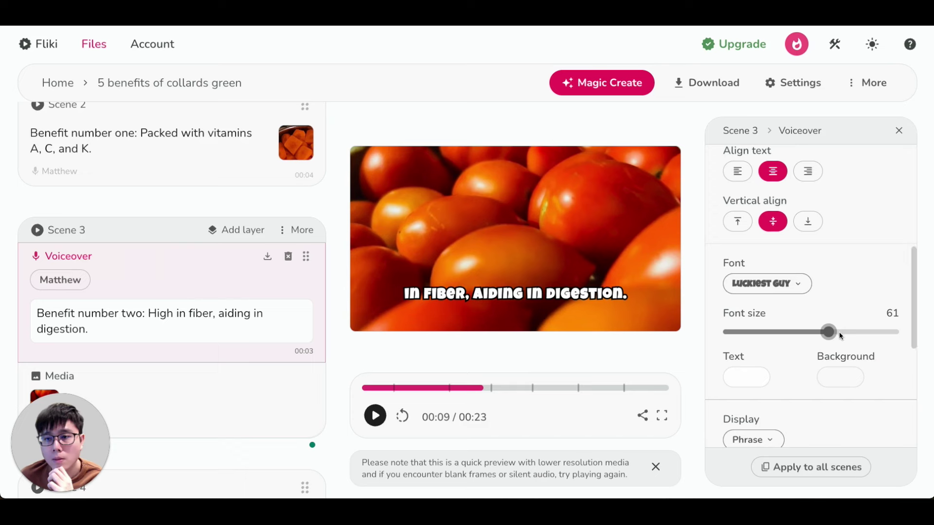
left_click_drag(828, 332, 826, 332)
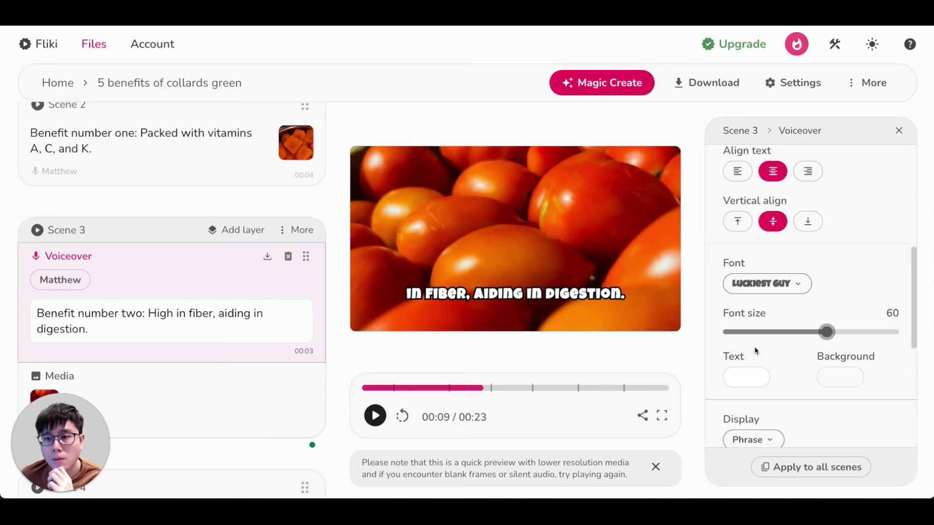
Try lime green and blue as the subtitle text color, and set it to white (#ffffffff).
left_click(751, 377)
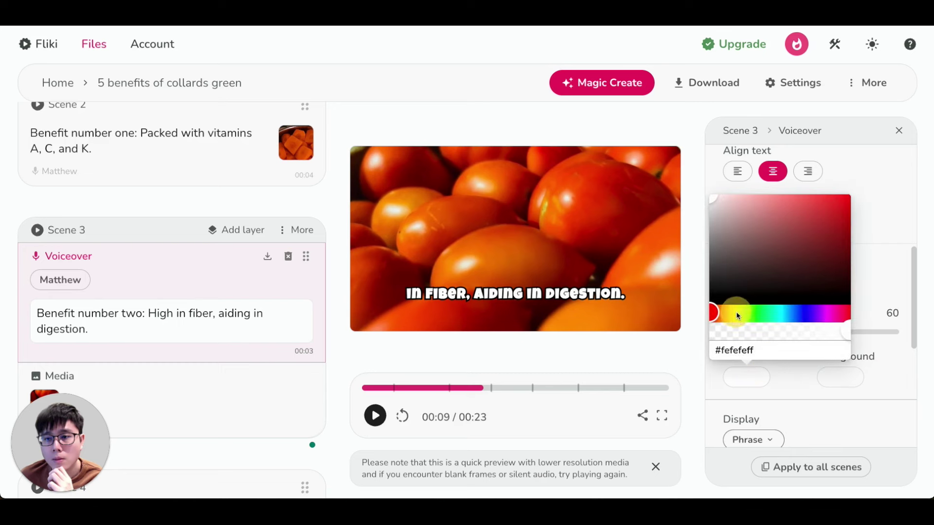
left_click_drag(783, 235, 850, 225)
mouse_move(744, 313)
left_mouse_down()
mouse_move(763, 316)
mouse_move(737, 316)
left_mouse_up()
left_click(800, 229)
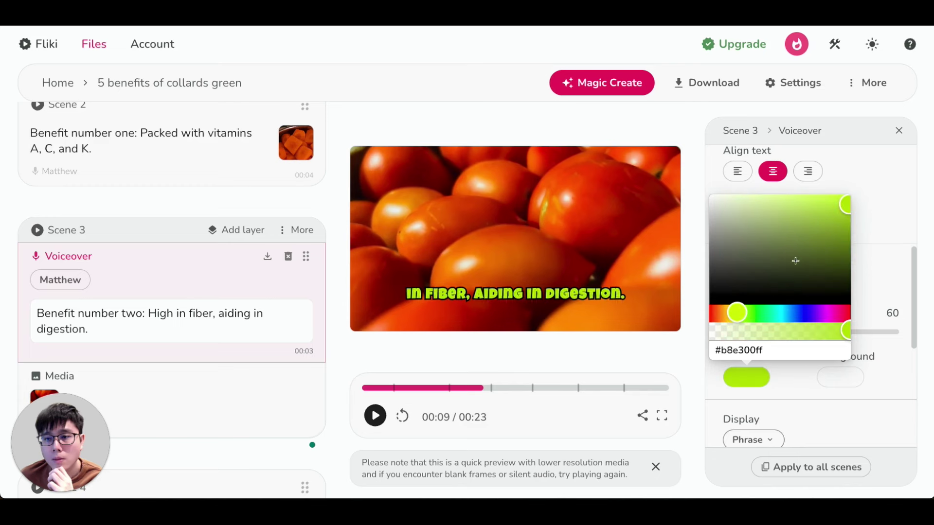
left_click(792, 316)
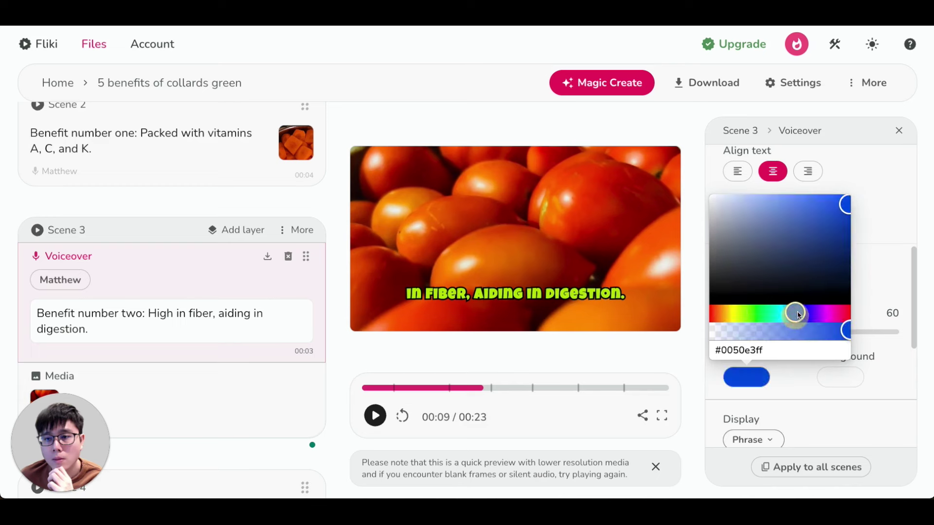
left_click(830, 220)
left_click_drag(789, 279, 705, 188)
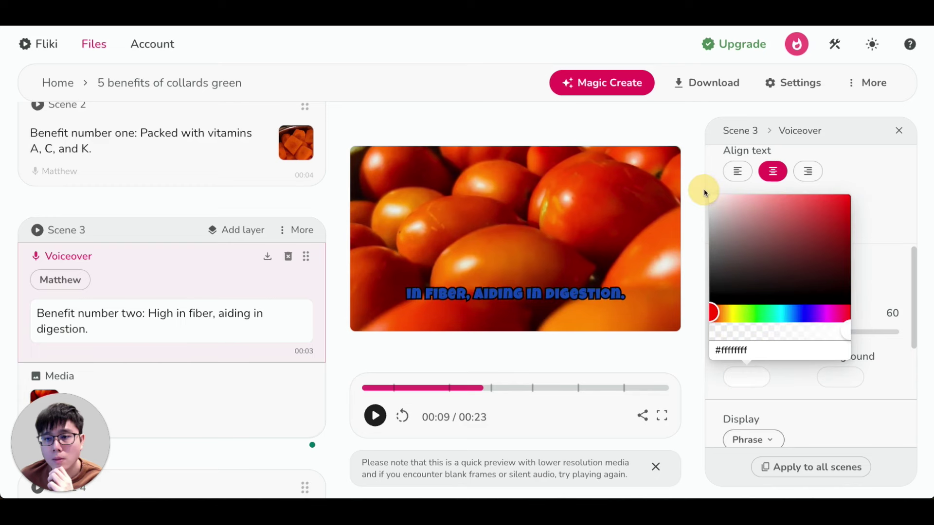
Try yellow and red as the background color of Scene 3's subtitle, and set it to black.
left_click(898, 269)
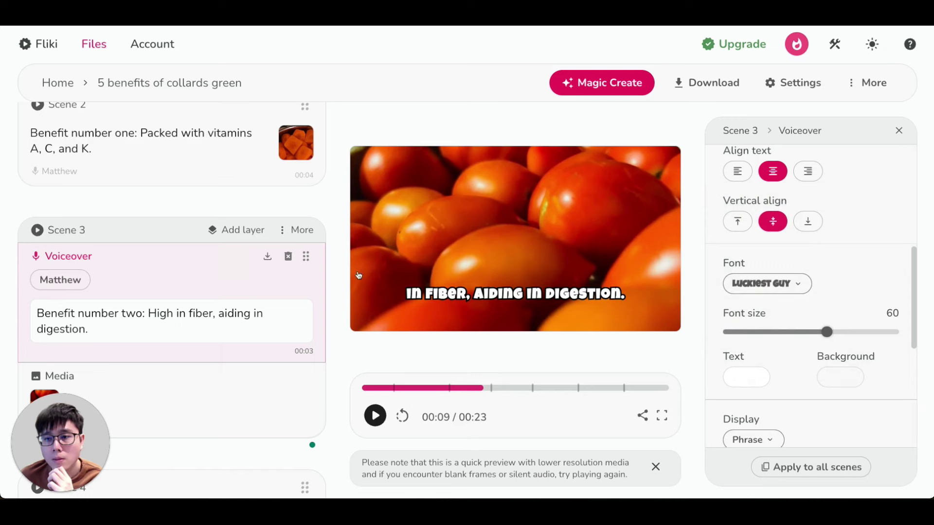
left_click(842, 375)
left_click_drag(792, 267, 908, 331)
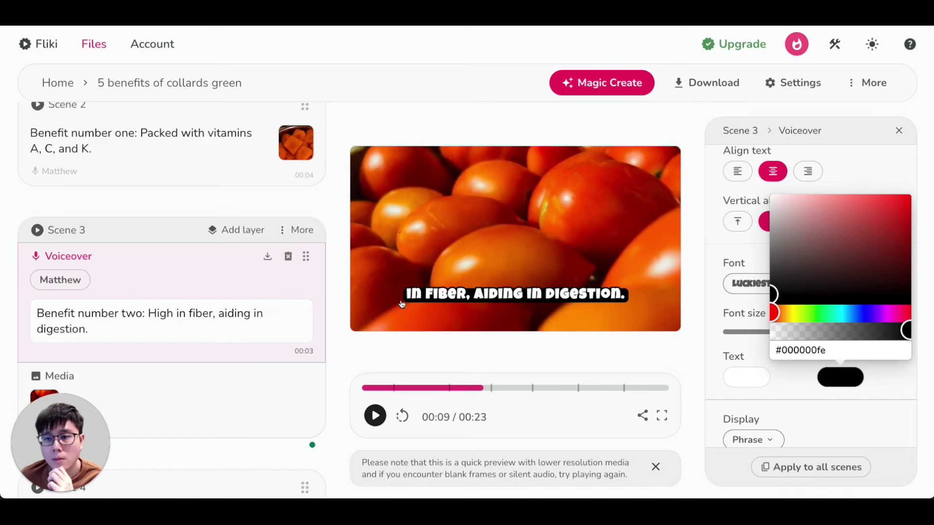
left_click(791, 312)
left_click(905, 197)
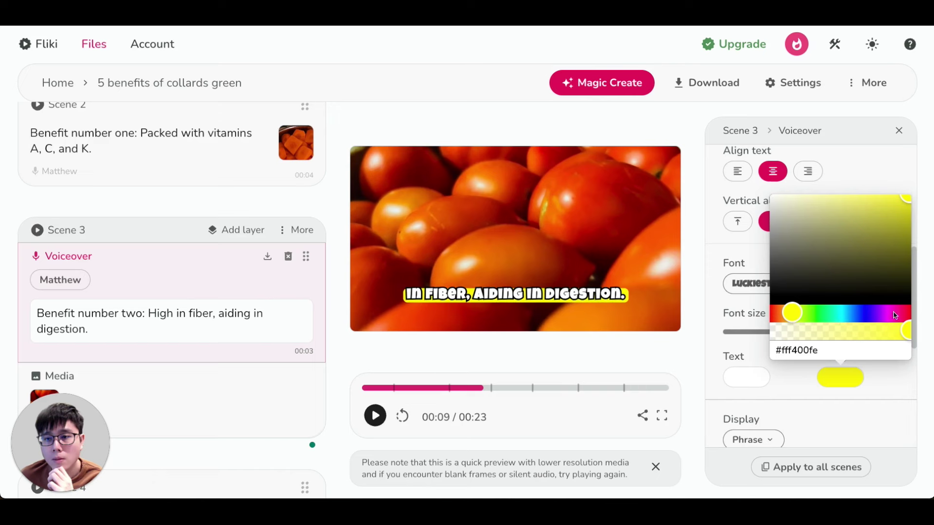
left_click(908, 315)
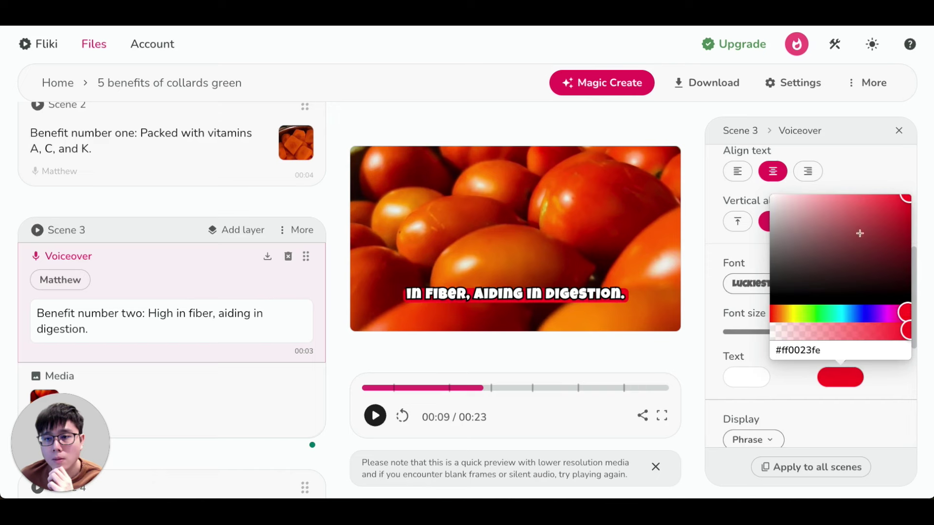
left_click_drag(806, 271, 773, 294)
left_click(715, 311)
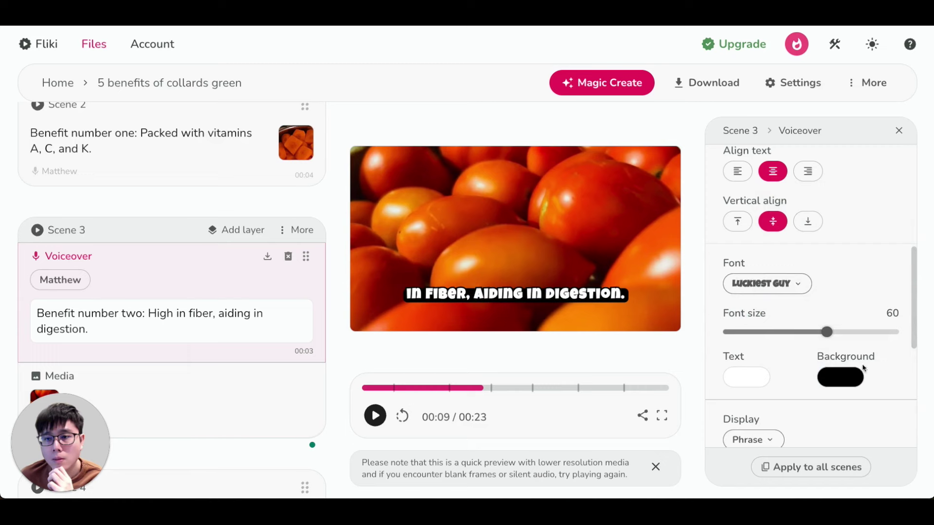
Try the Word display mode for Scene 3's subtitle, restore Phrase, and look over the subtitle effect options.
scroll(759, 291, "down", 3)
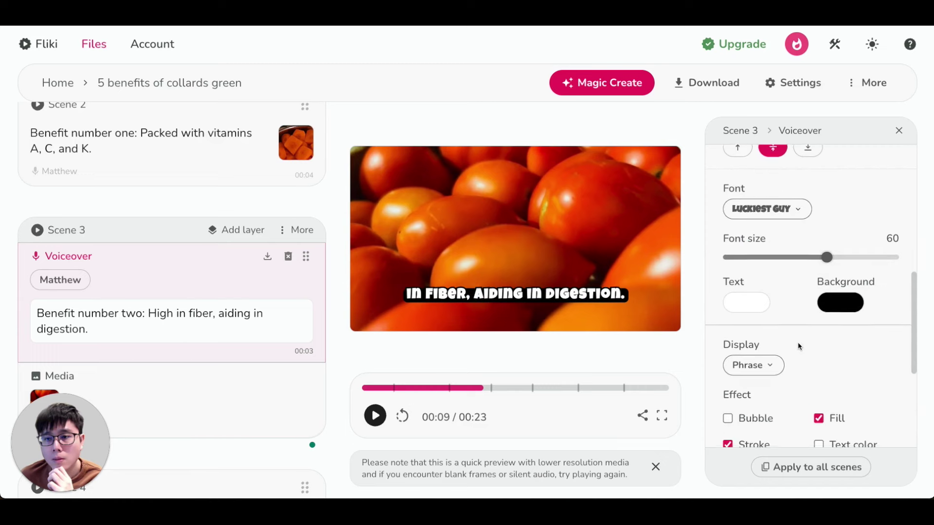
left_click(752, 313)
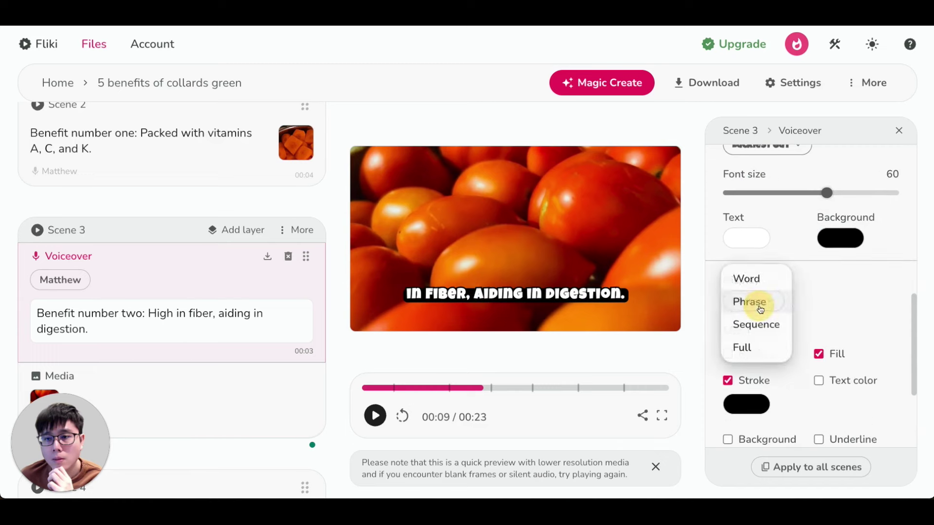
left_click(770, 283)
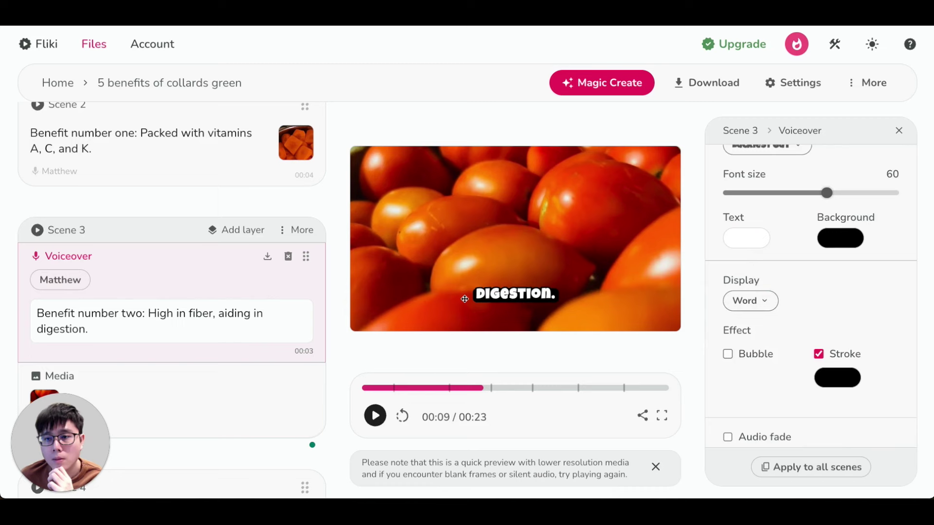
left_click(752, 300)
left_click(746, 322)
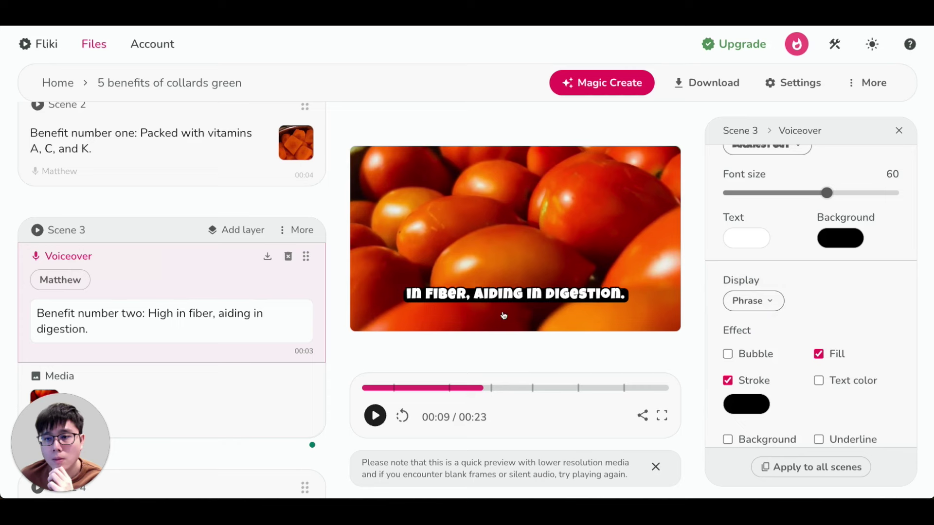
scroll(846, 312, "down", 3)
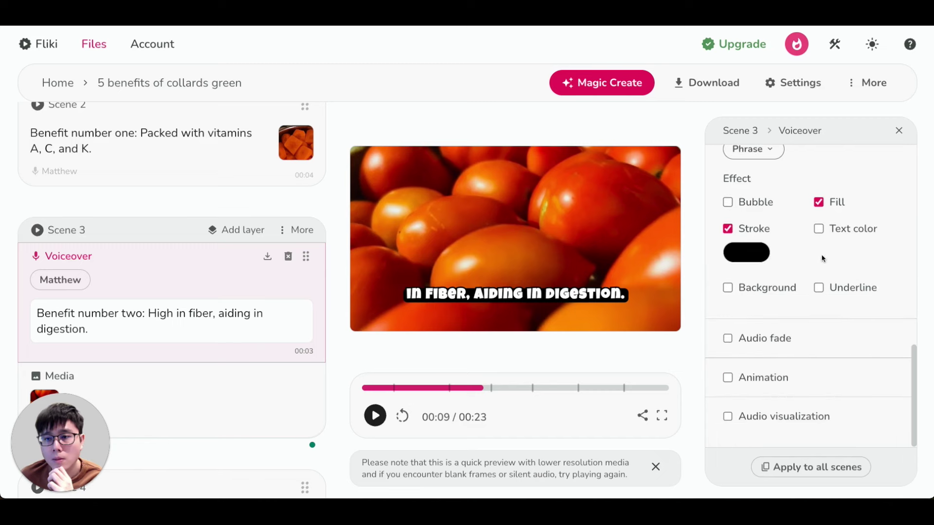
scroll(873, 271, "up", 4)
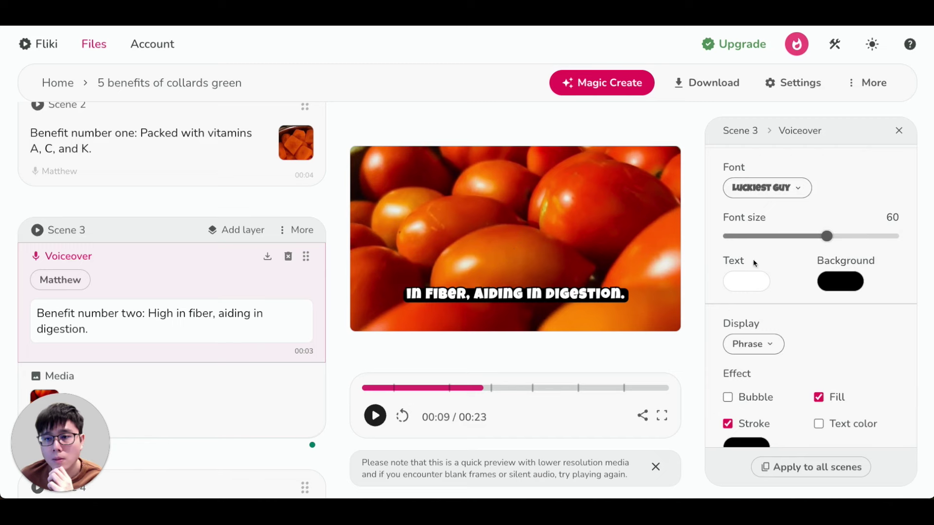
scroll(877, 266, "up", 3)
scroll(878, 267, "up", 4)
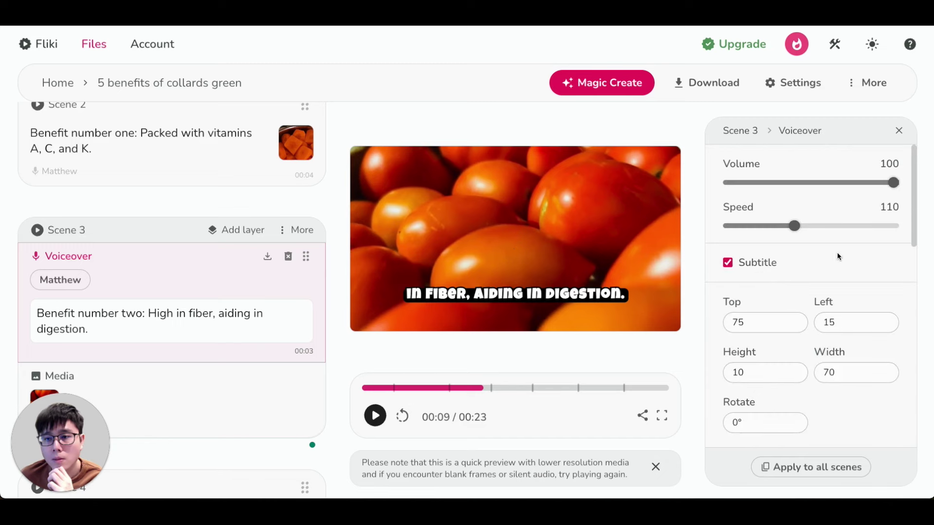
Open the stock music library for the common scene's background audio and browse the available tracks.
scroll(267, 230, "up", 5)
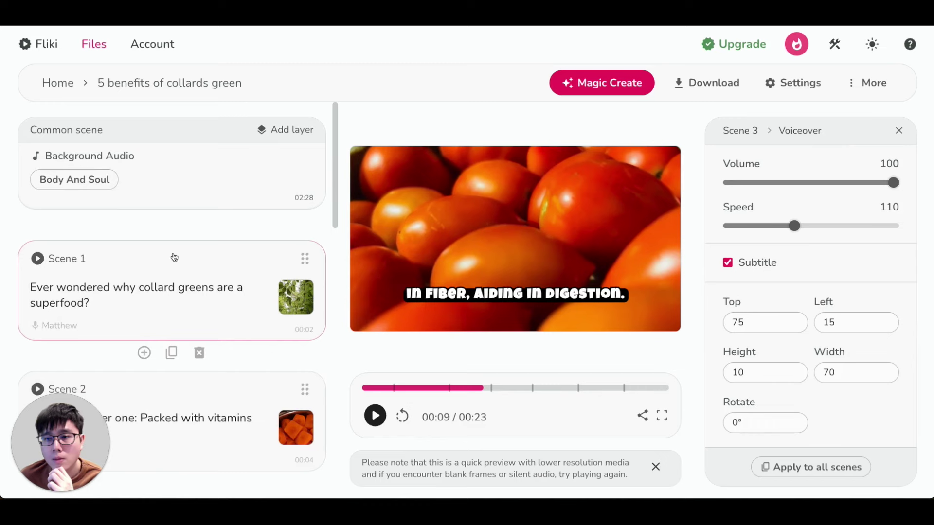
mouse_move(30, 131)
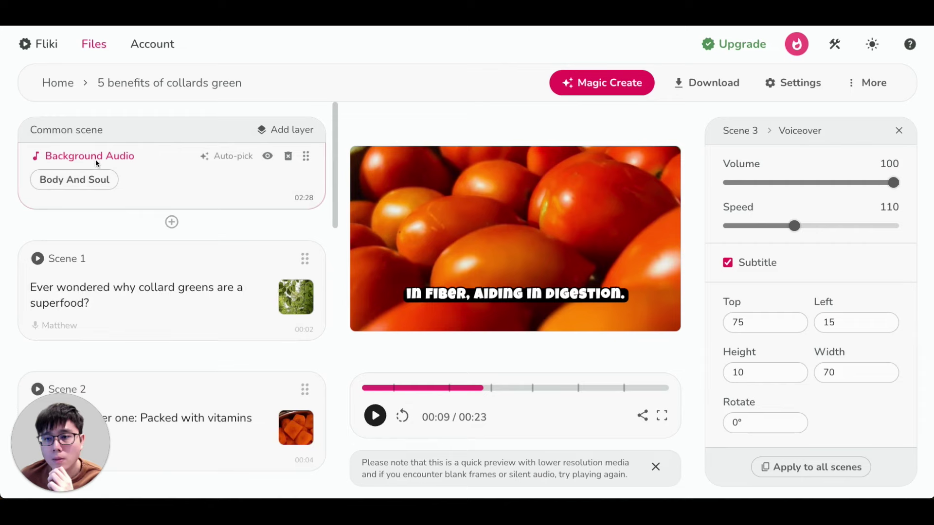
left_click(70, 189)
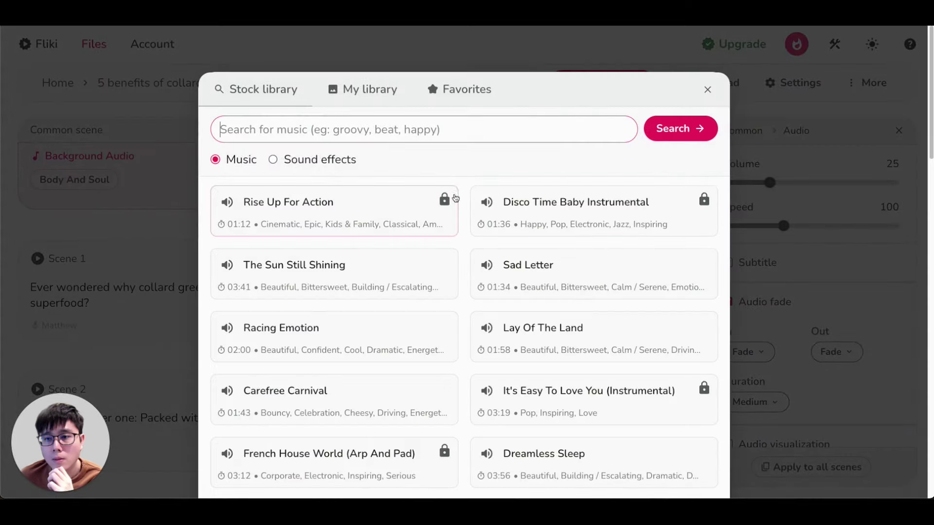
scroll(456, 191, "down", 5)
scroll(479, 273, "up", 5)
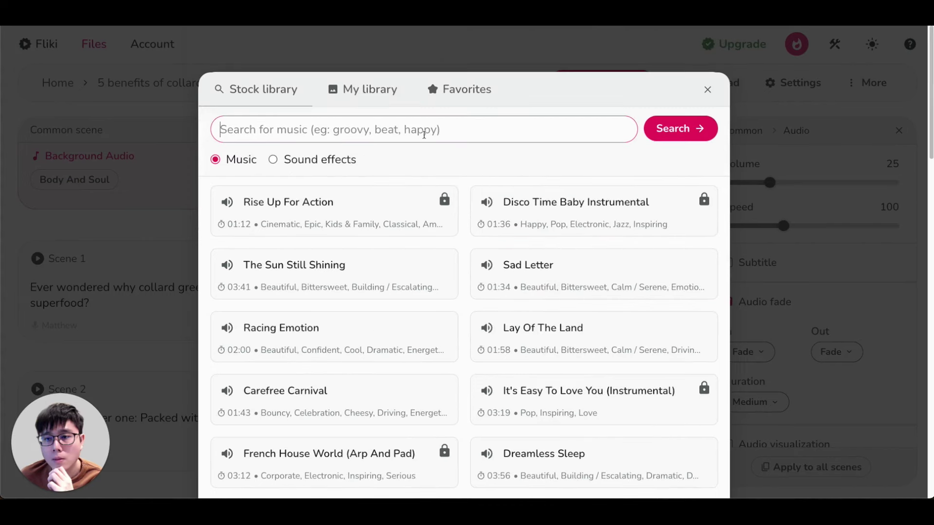
Search the stock music for "happy", preview Four Kings and Happy Go Lucky, and close the library without choosing a track.
type("happy")
left_click(707, 130)
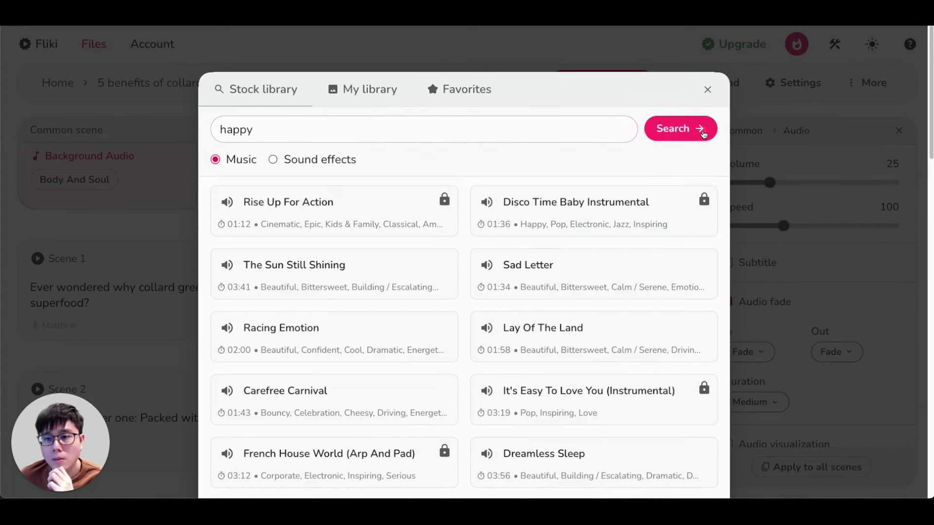
left_click(225, 202)
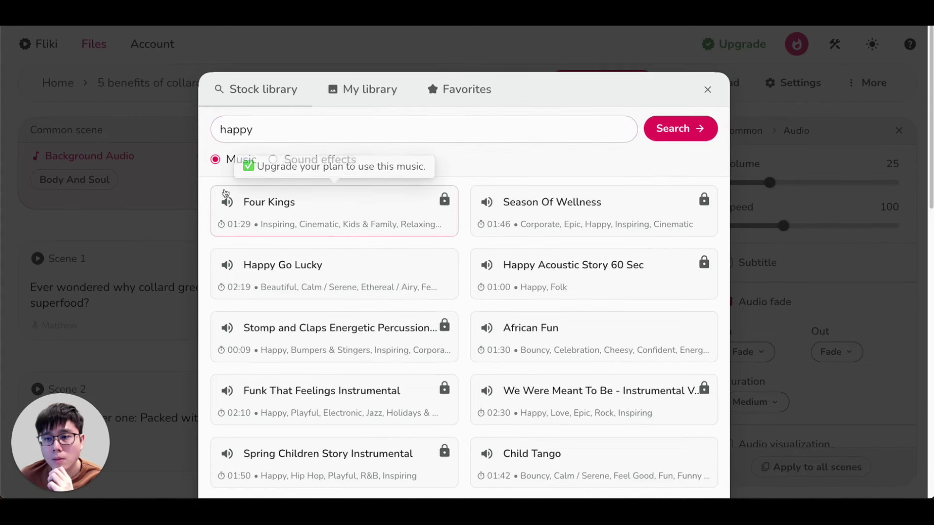
left_click(227, 265)
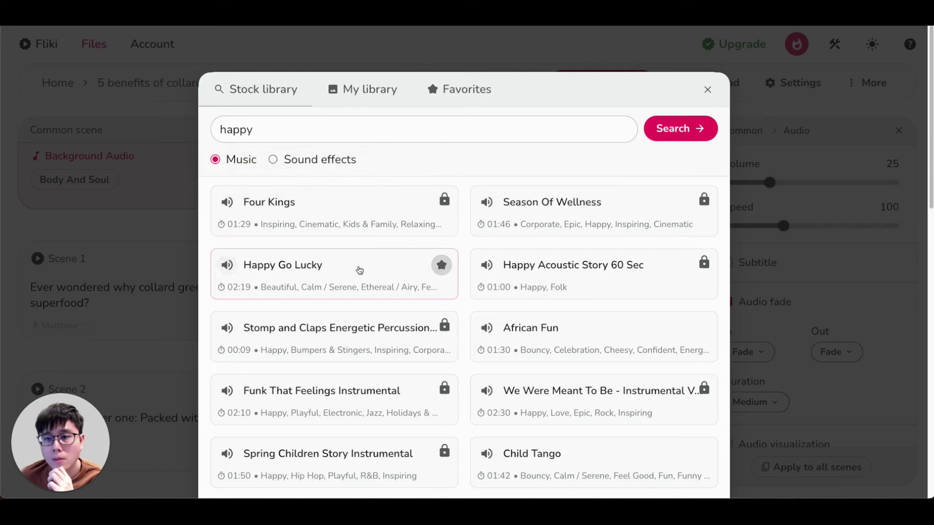
left_click(175, 119)
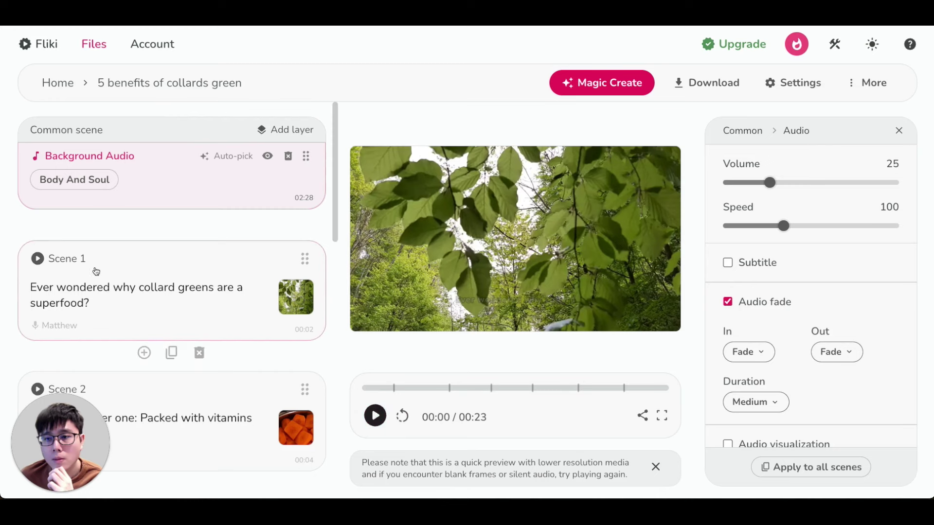
scroll(142, 271, "down", 1)
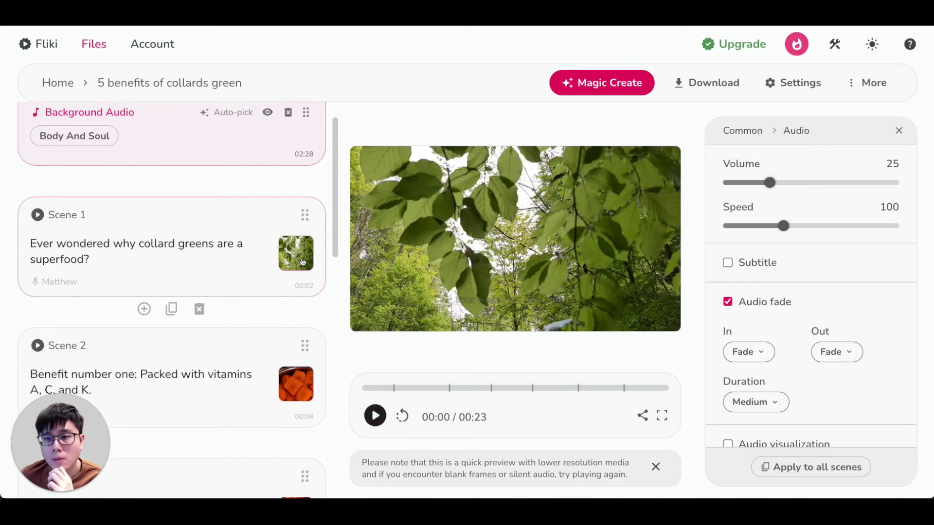
scroll(831, 283, "down", 1)
scroll(833, 283, "up", 1)
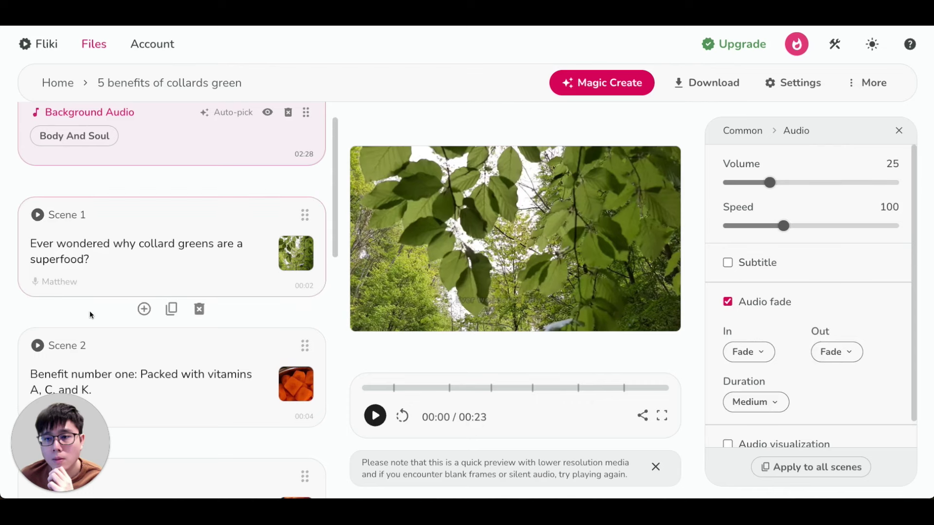
scroll(214, 272, "up", 1)
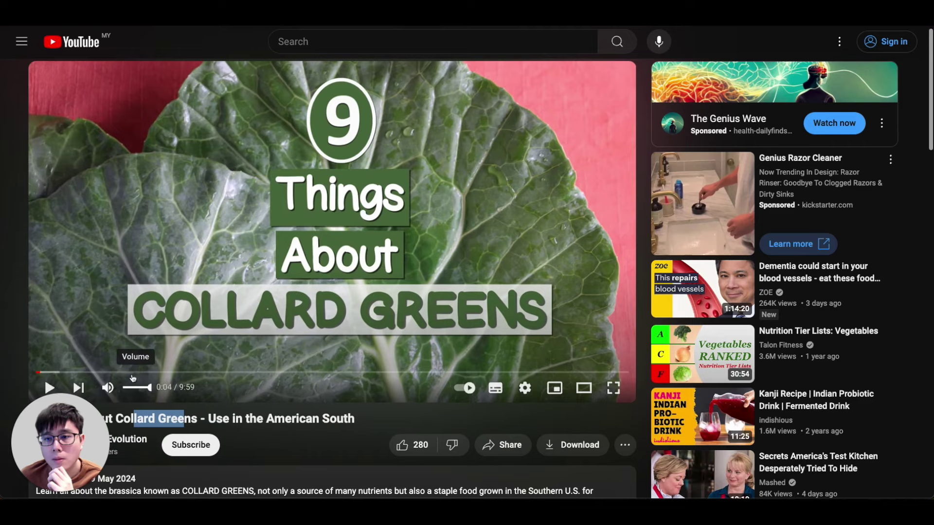
Skip ahead through the YouTube video "9 Things About Collard Greens" to sample its scenes, and pause the ad.
left_click(137, 372)
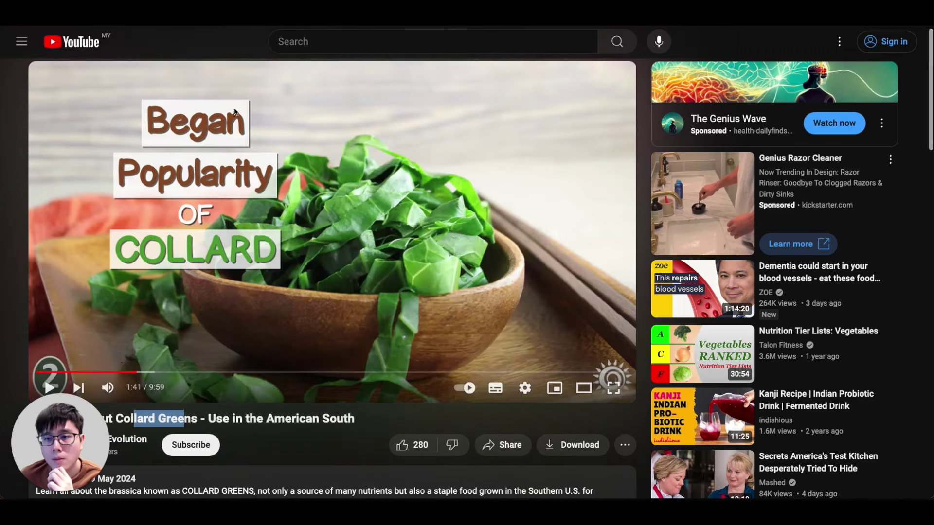
left_click(211, 373)
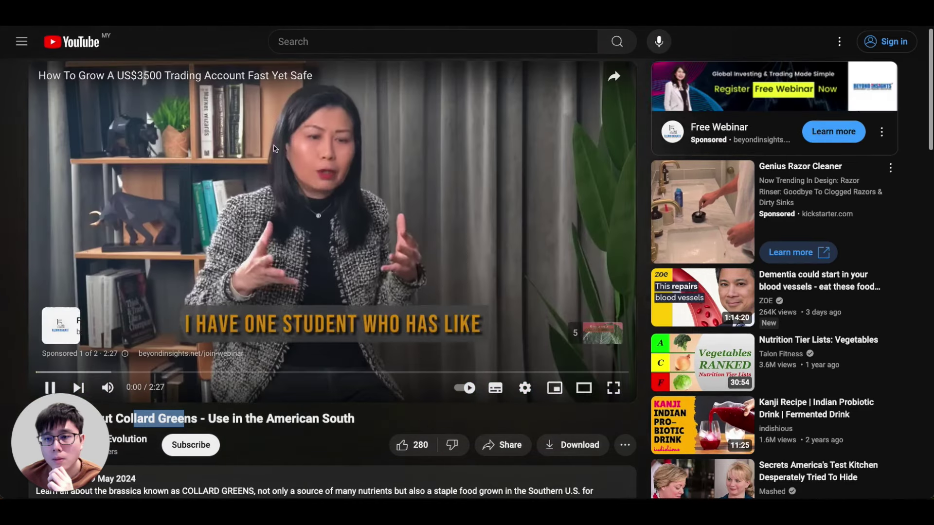
left_click(340, 190)
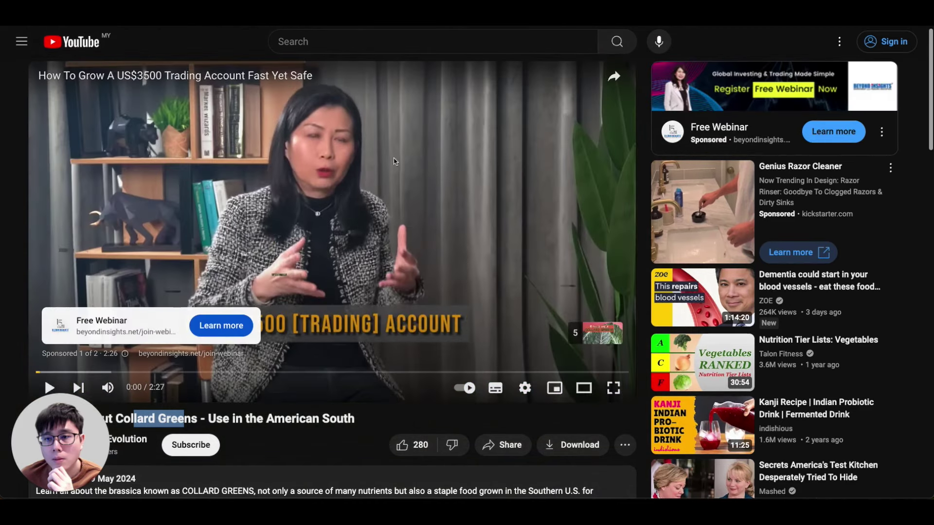
Examine the title, channel details and description links of the collard greens YouTube video.
scroll(247, 256, "down", 2)
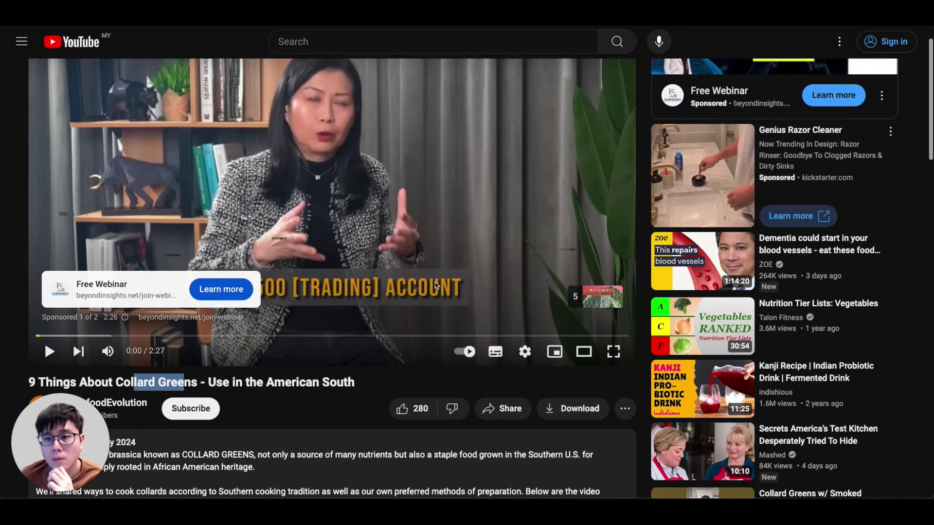
scroll(368, 205, "up", 1)
scroll(368, 205, "up", 1)
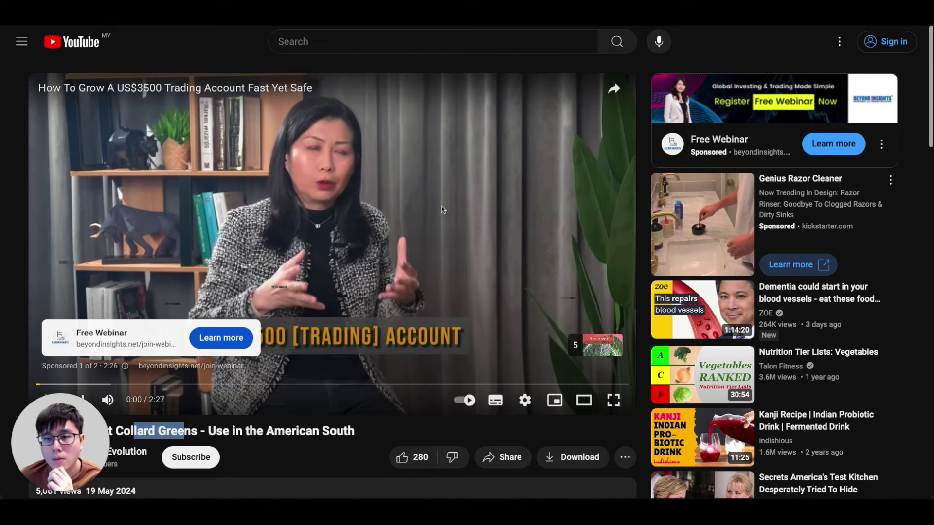
scroll(302, 224, "down", 3)
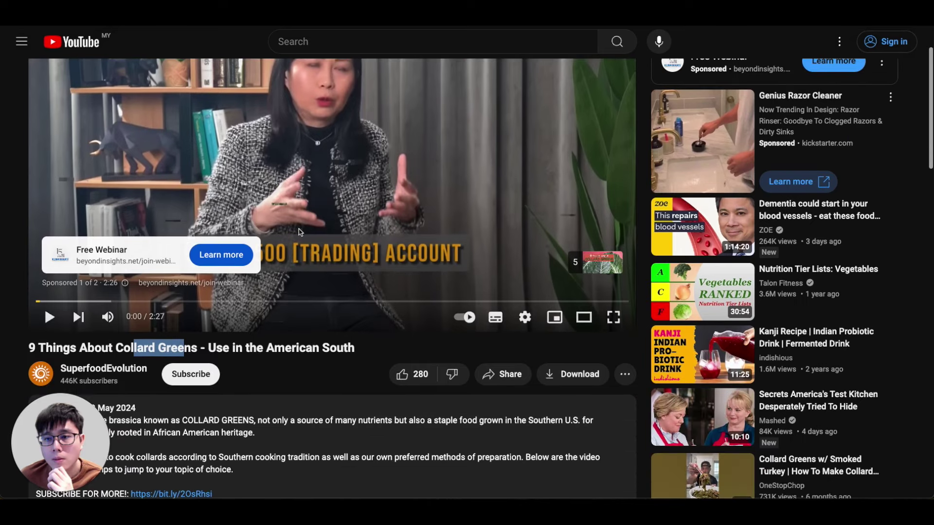
scroll(298, 232, "up", 2)
scroll(208, 239, "down", 3)
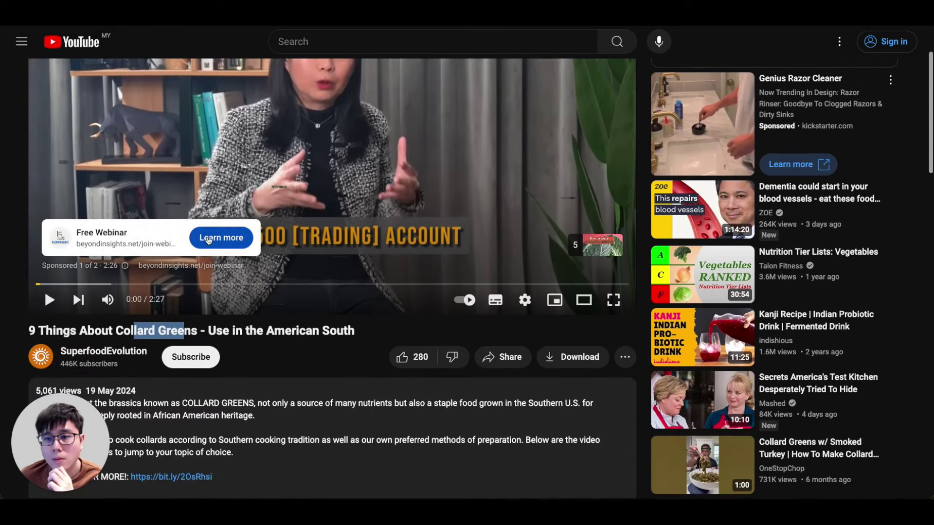
scroll(245, 243, "down", 1)
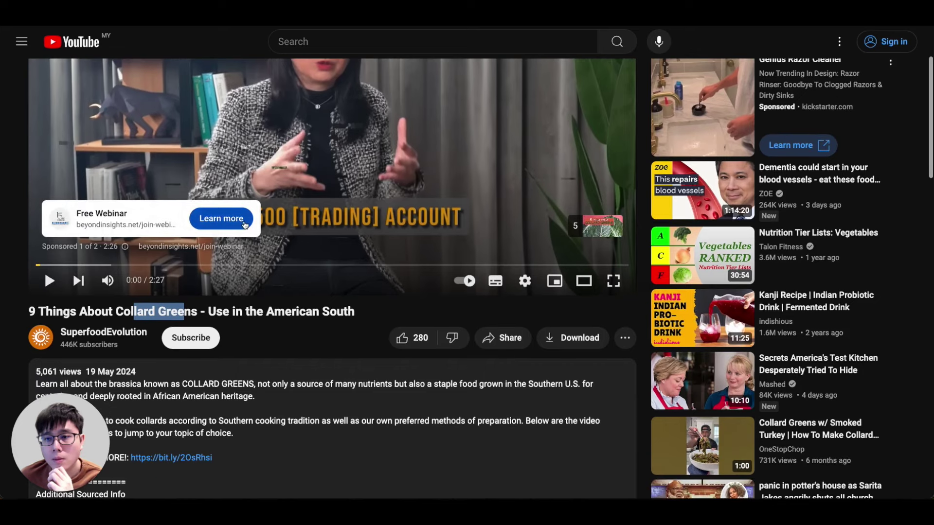
scroll(245, 223, "down", 1)
left_click_drag(133, 316, 142, 316)
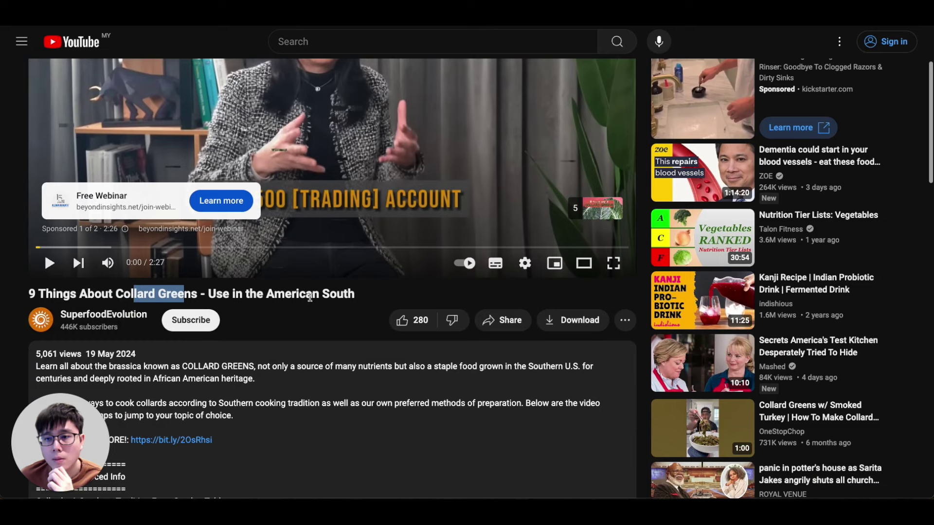
scroll(306, 300, "up", 1)
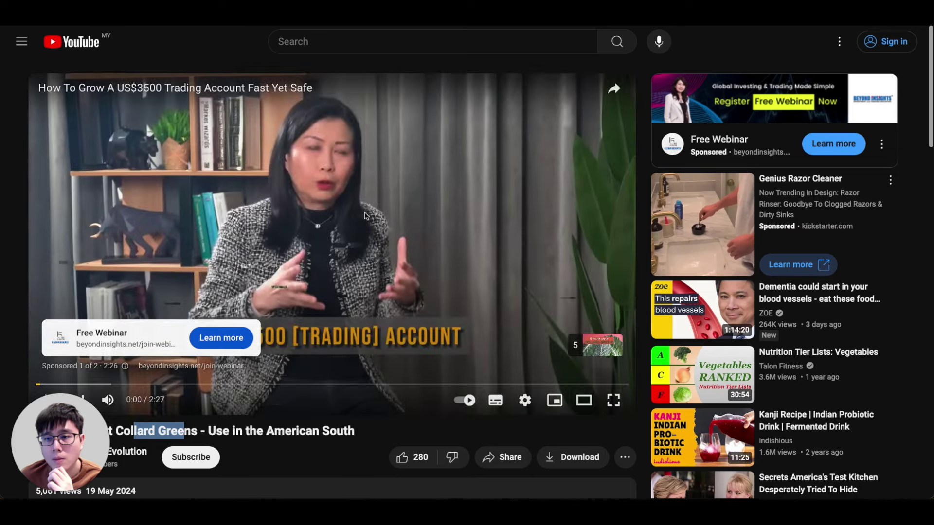
scroll(366, 216, "down", 4)
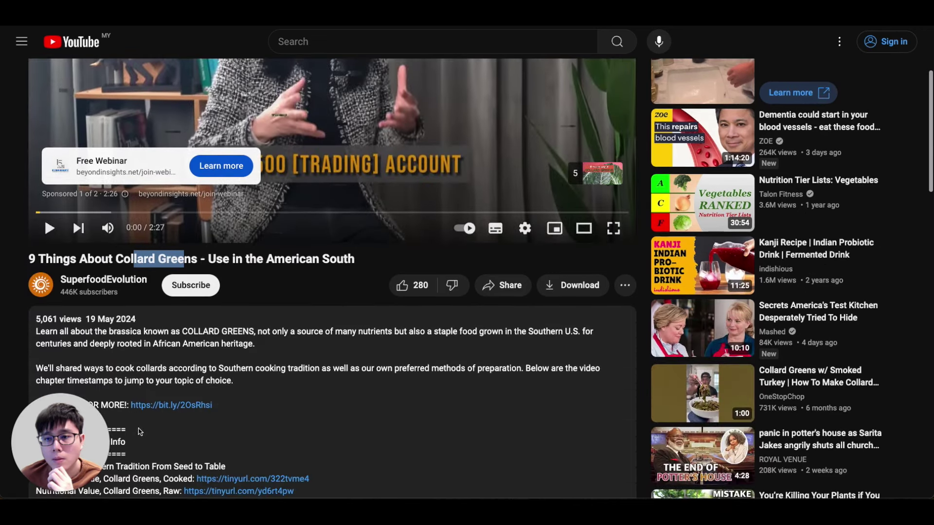
scroll(226, 372, "down", 2)
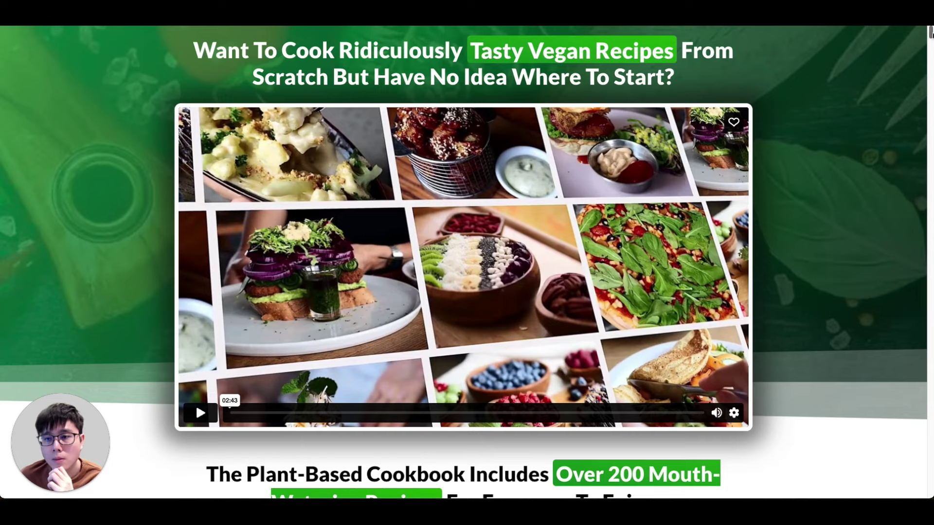
Examine the plant-based cookbook sales page down to its pricing, product bundle and order section.
left_click_drag(929, 32, 875, 453)
scroll(875, 454, "down", 4)
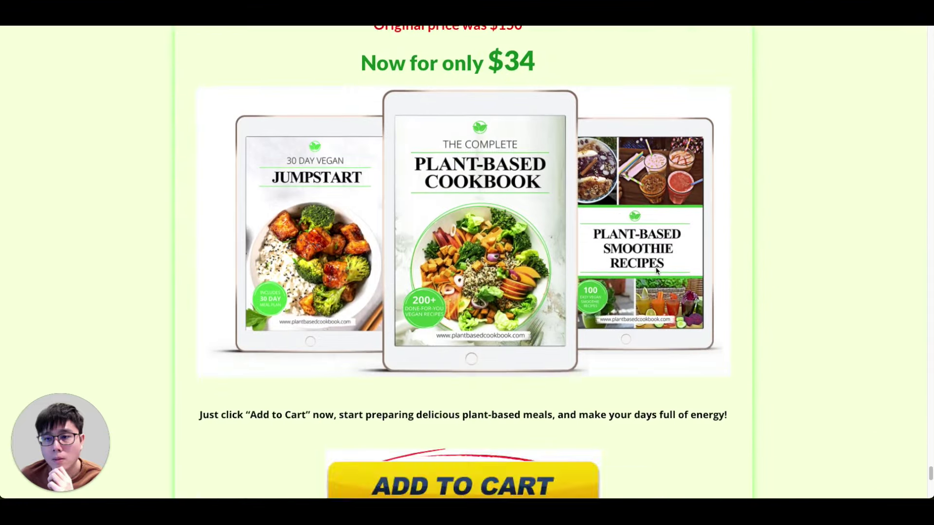
scroll(546, 205, "up", 2)
left_click_drag(469, 153, 532, 156)
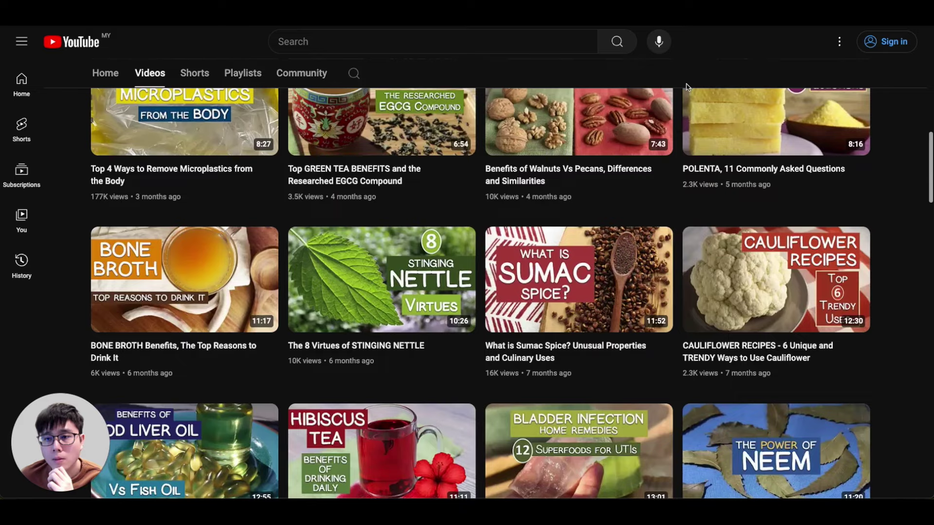
Look over the SuperfoodEvolution channel's header and browse the titles, thumbnails and view counts of its latest videos.
scroll(765, 188, "up", 10)
left_click(763, 199)
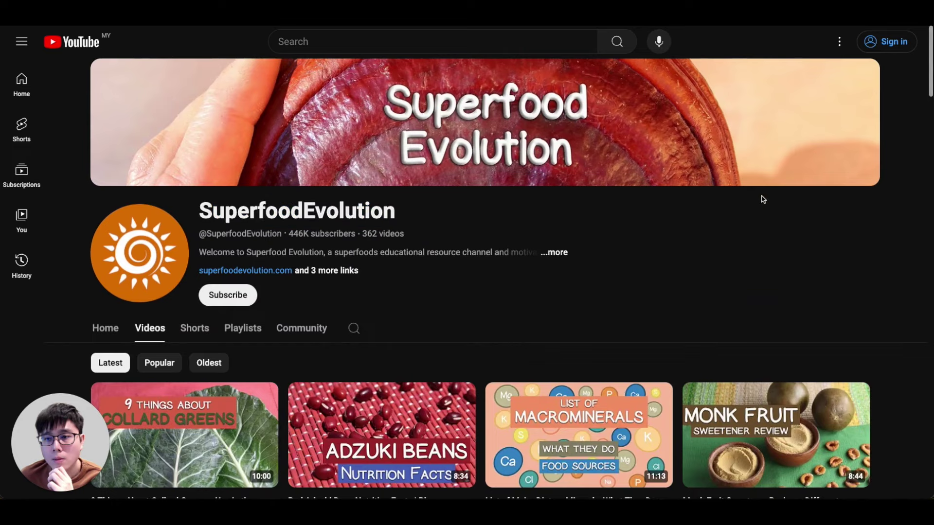
scroll(778, 195, "down", 6)
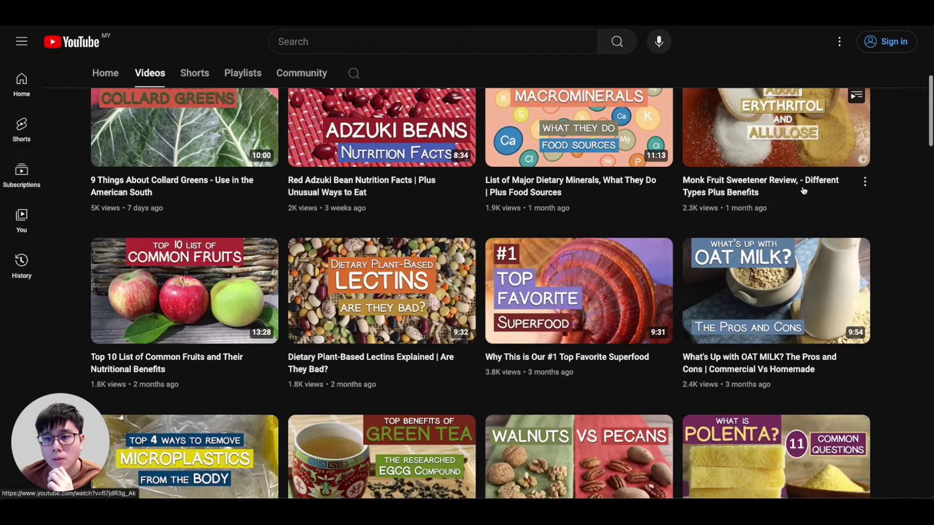
scroll(817, 184, "down", 1)
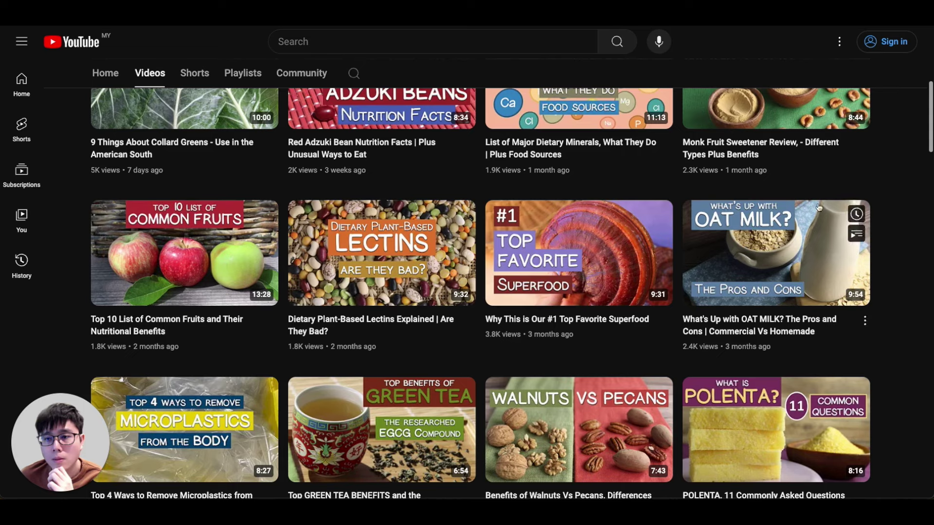
scroll(413, 265, "up", 3)
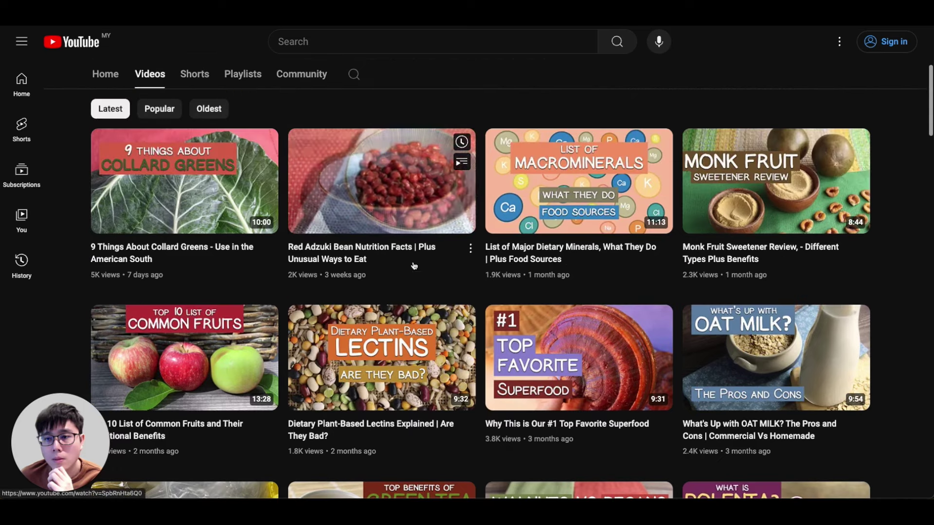